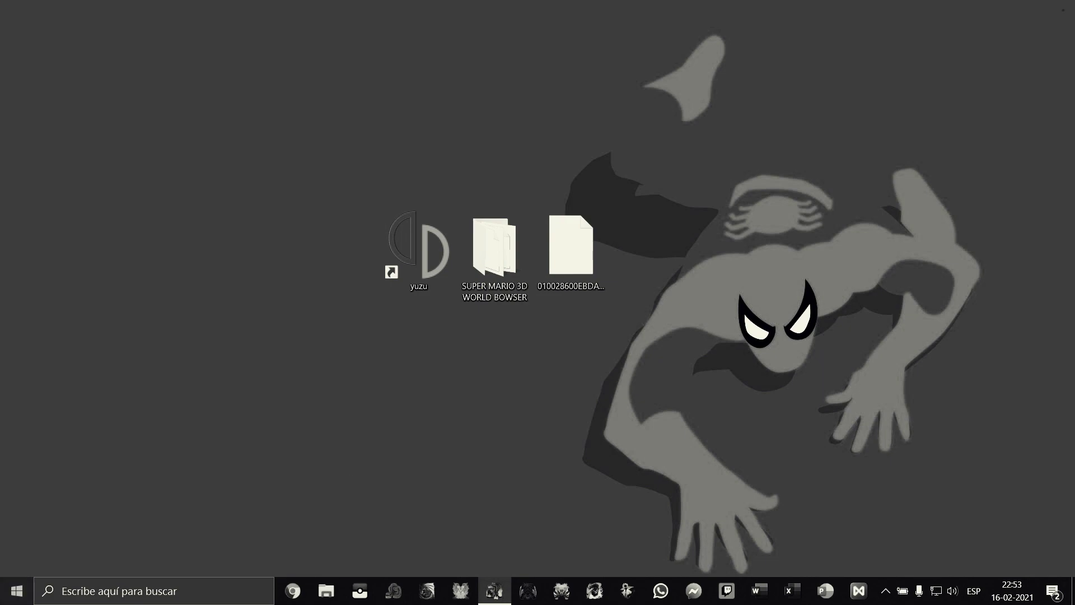
Turn off the Windows greyscale colour filter so the desktop displays in full colour
key(super+ctrl+c)
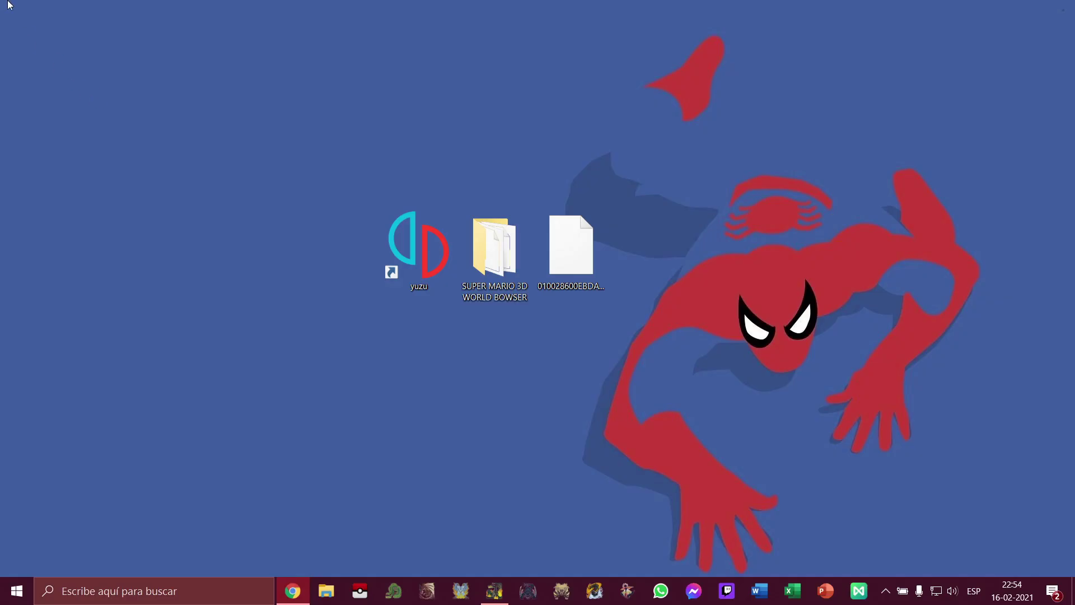
key(Right)
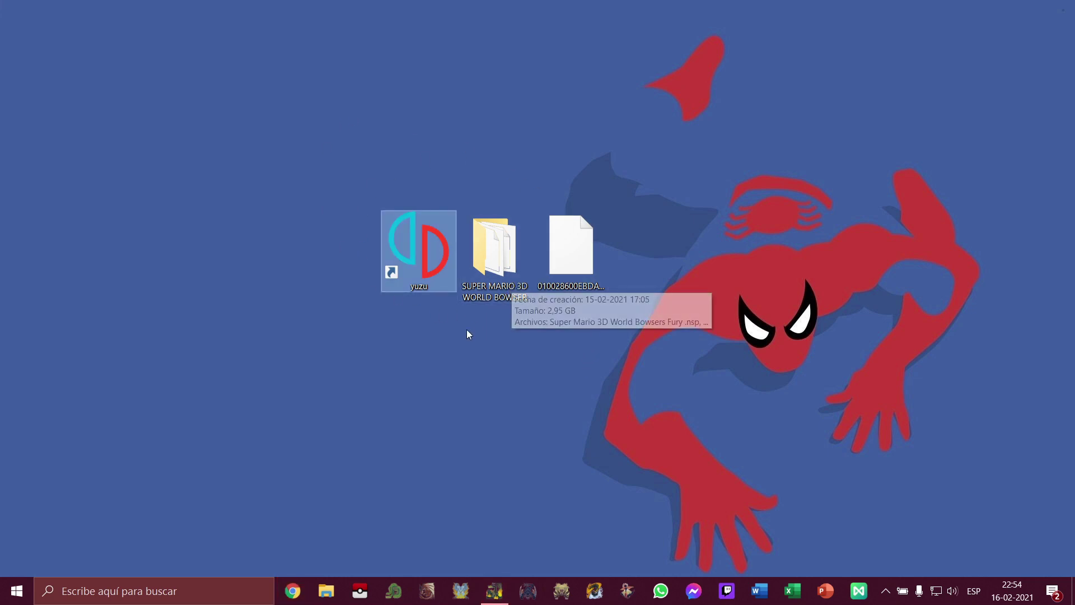
click(405, 336)
click(414, 264)
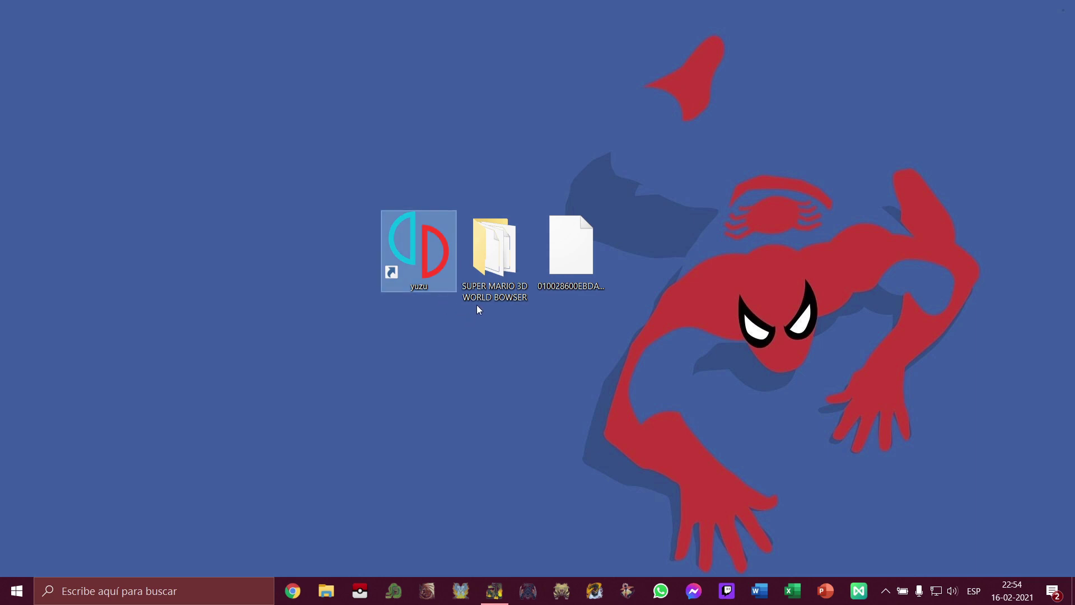
click(485, 261)
click(541, 261)
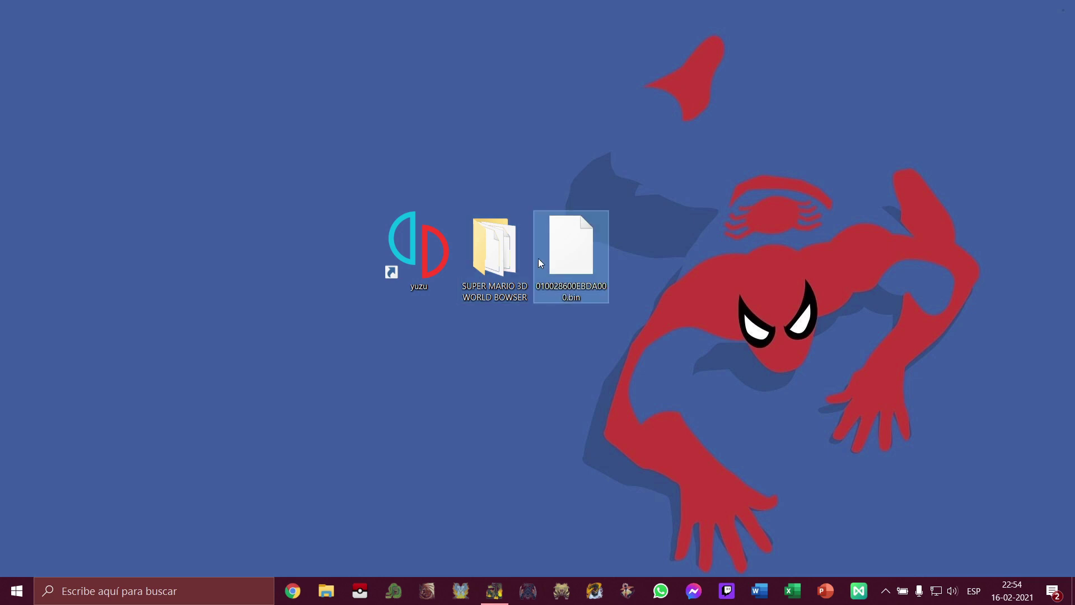
click(481, 262)
click(439, 261)
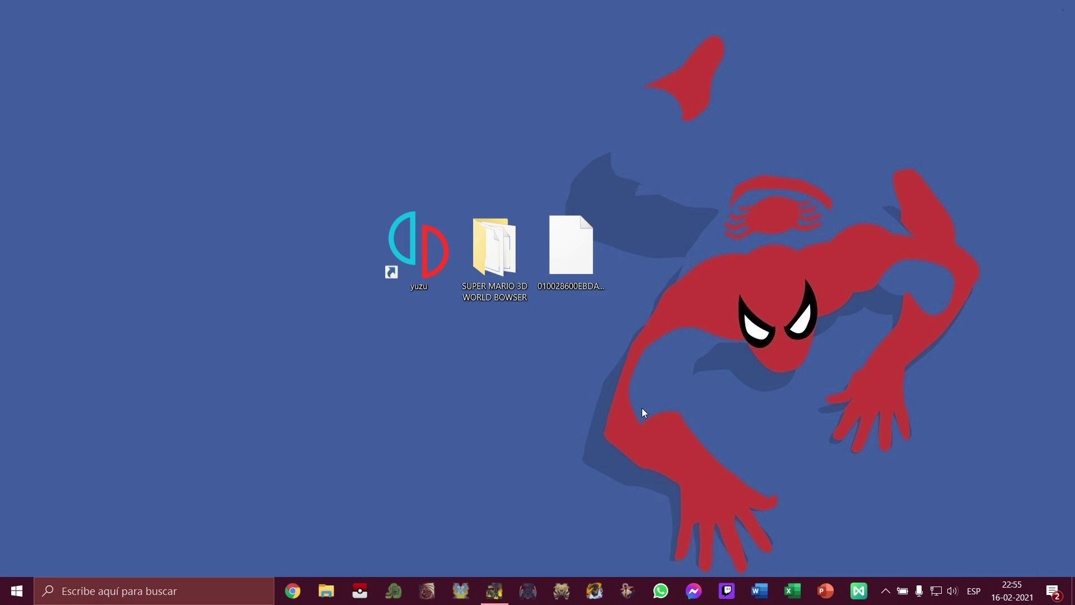
click(418, 254)
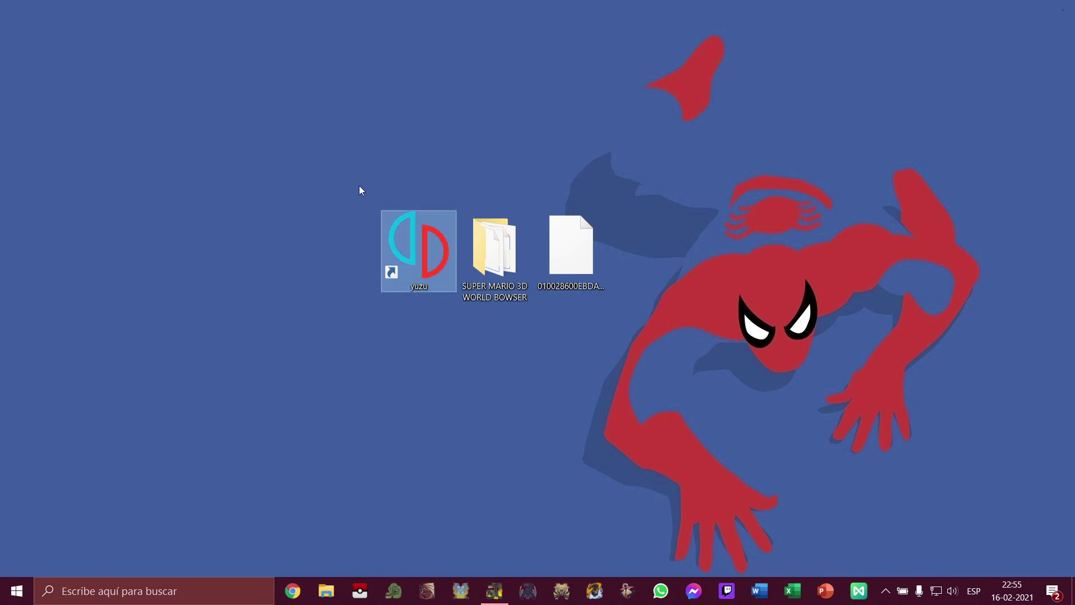
click(498, 263)
mouse_move(632, 340)
mouse_down()
mouse_move(352, 178)
mouse_move(648, 350)
mouse_move(634, 328)
mouse_up()
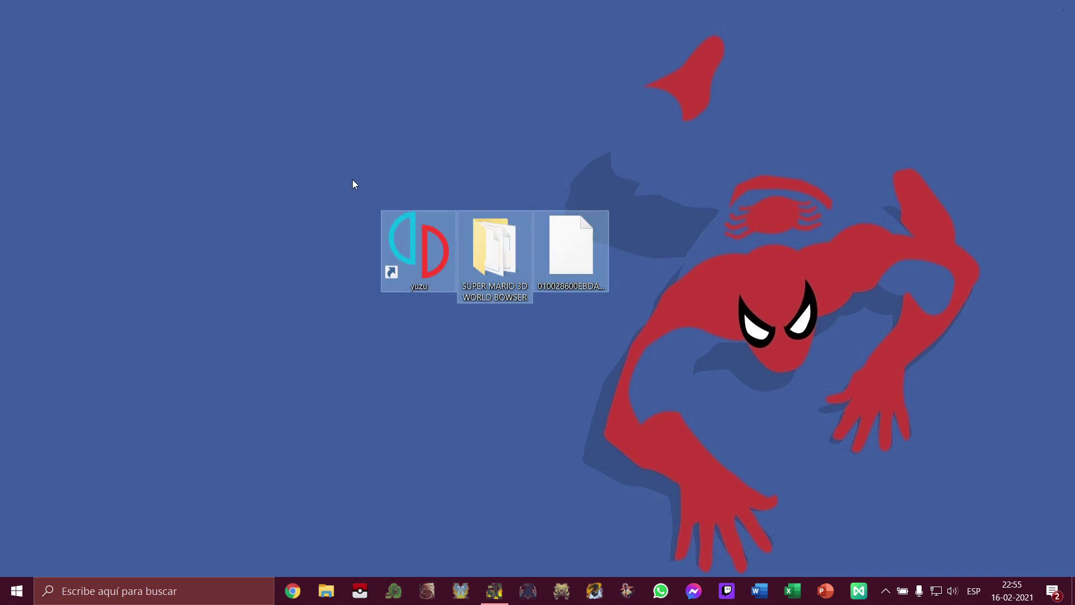
drag(352, 180, 628, 343)
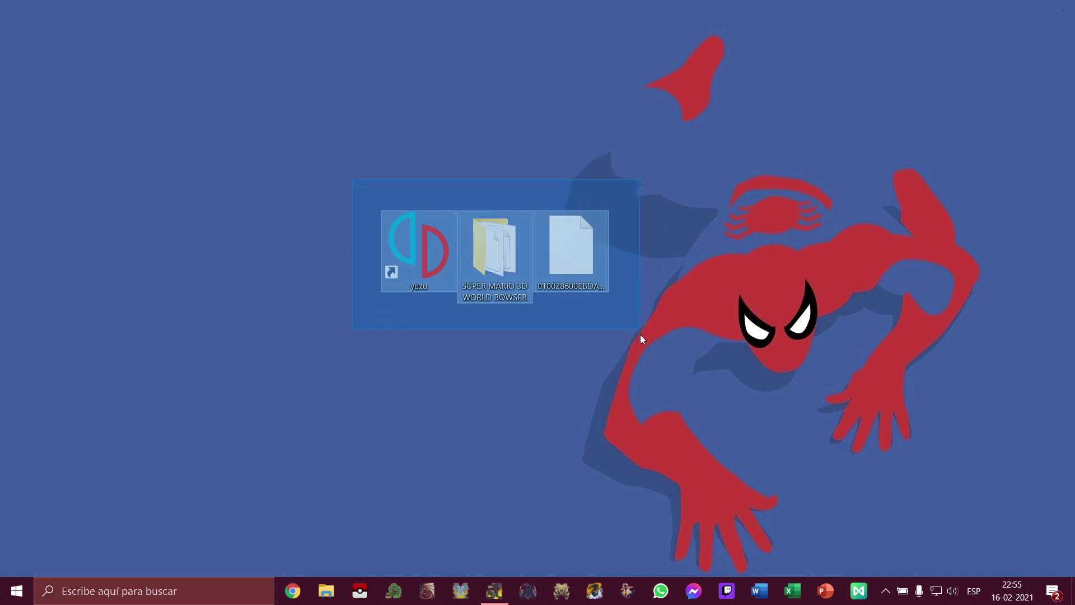
drag(641, 329, 641, 329)
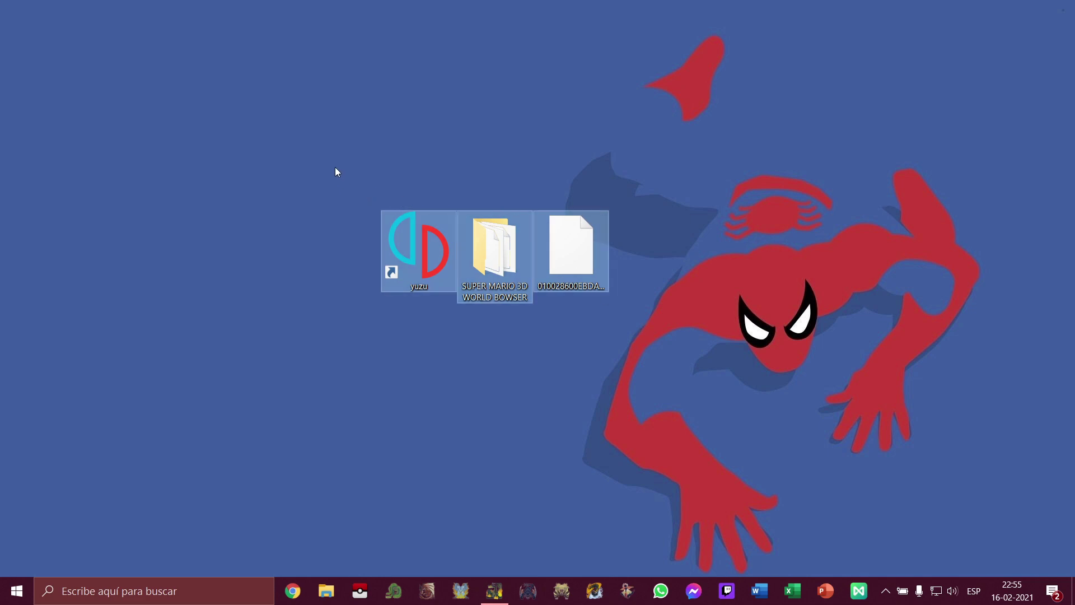
drag(344, 165, 639, 334)
drag(350, 174, 647, 339)
click(526, 314)
click(569, 255)
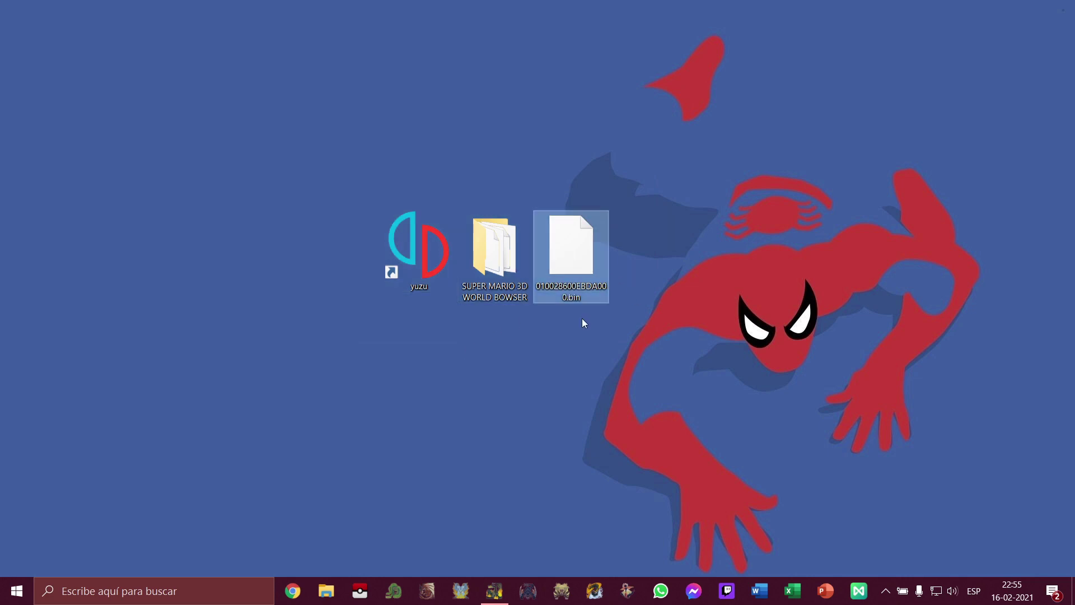
Launch yuzu from the desktop and add the desktop folder SUPER MARIO 3D WORLD BOWSER as a game directory
mouse_move(584, 291)
double_click(420, 258)
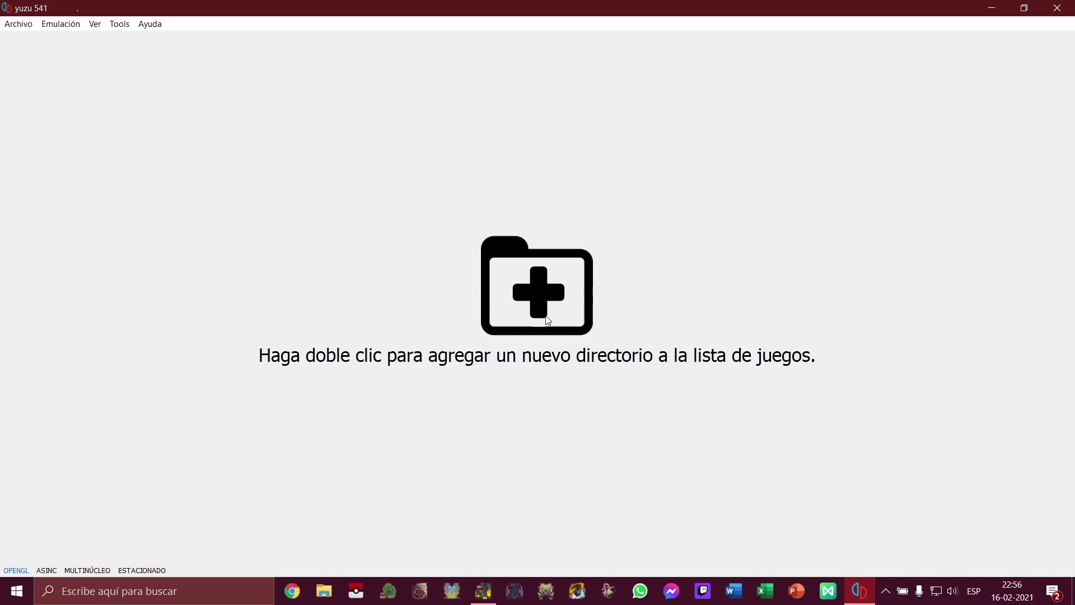
double_click(546, 302)
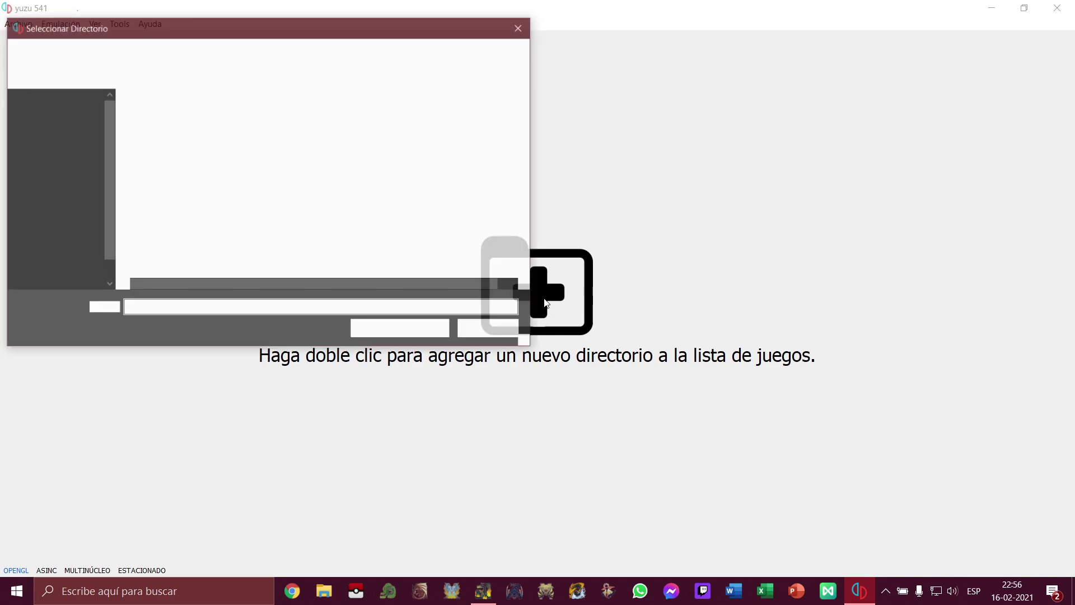
drag(431, 32, 735, 108)
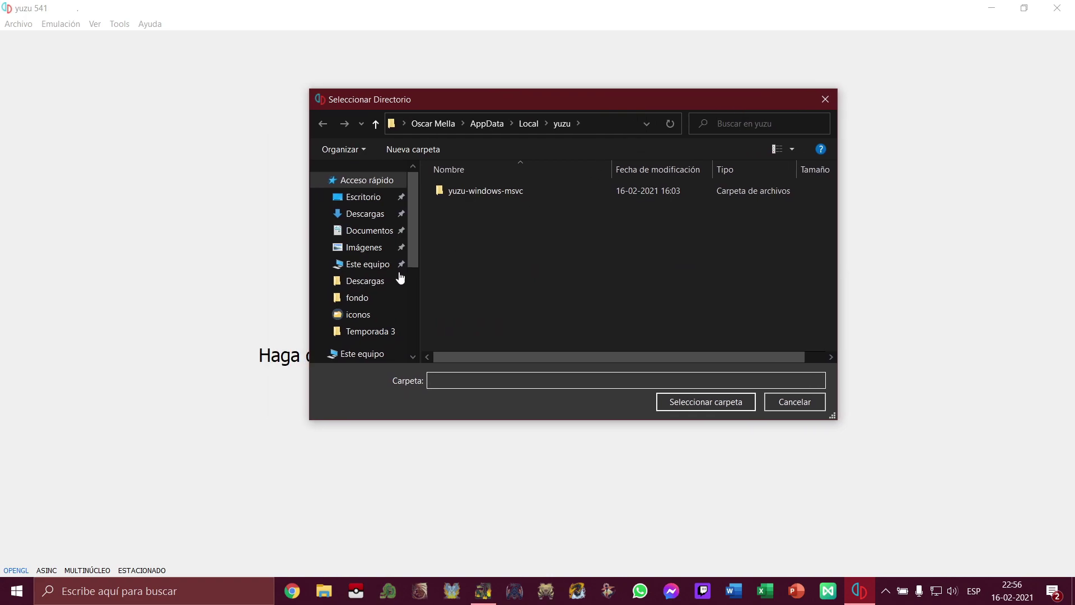
drag(509, 87, 455, 122)
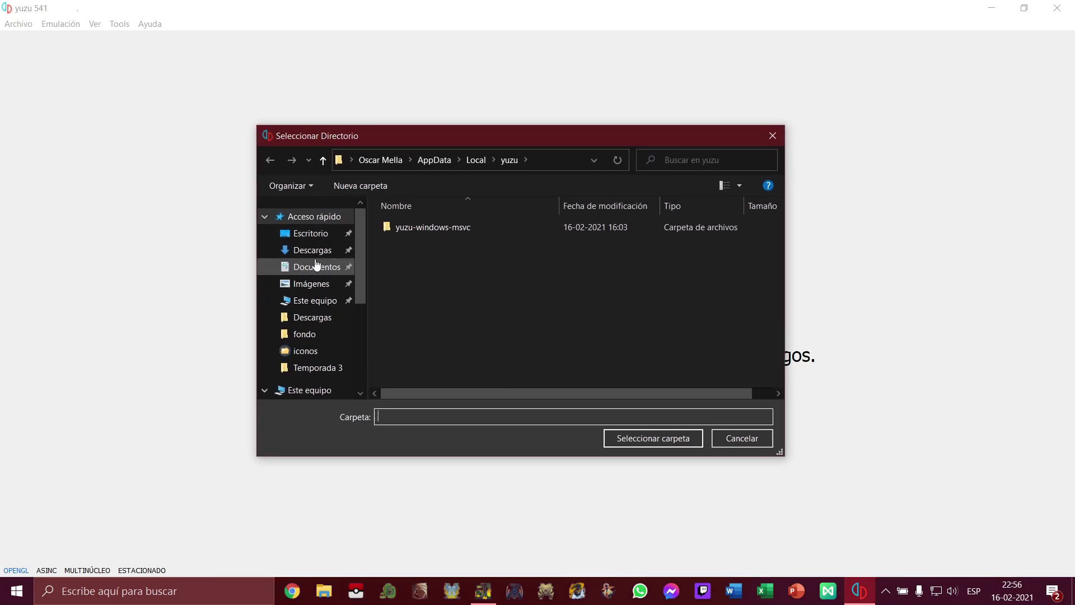
click(309, 235)
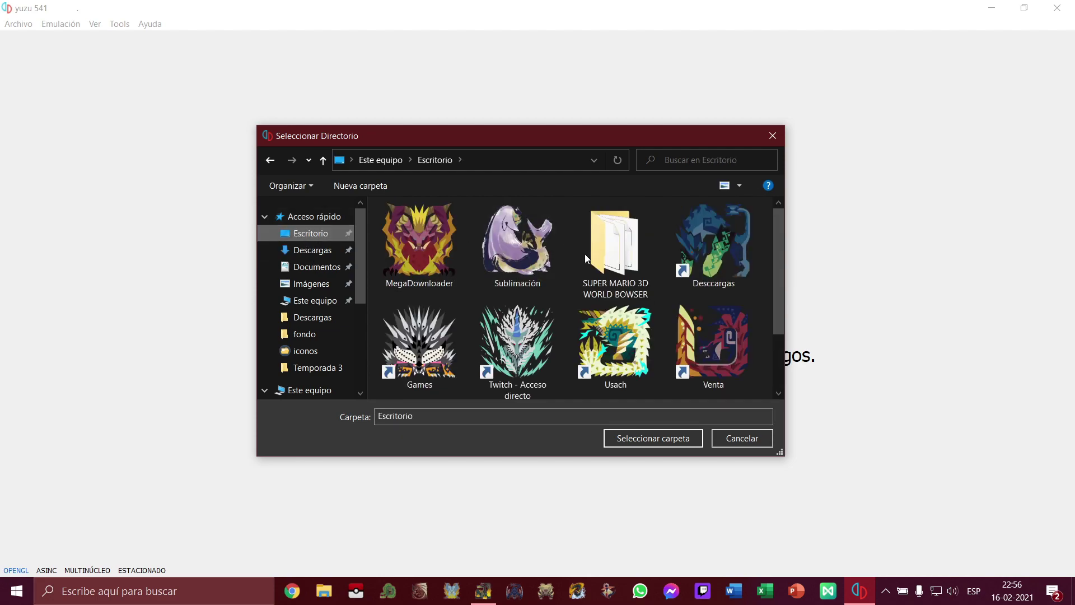
click(631, 268)
click(630, 438)
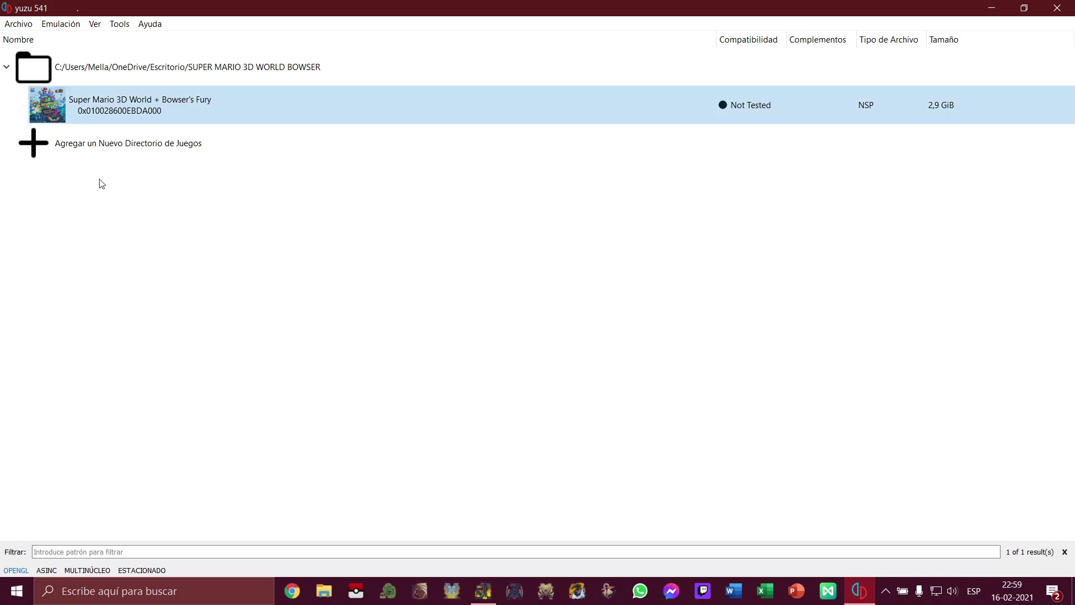
Open the emulator configuration and set the system language (Idioma) to Español
click(61, 24)
click(84, 99)
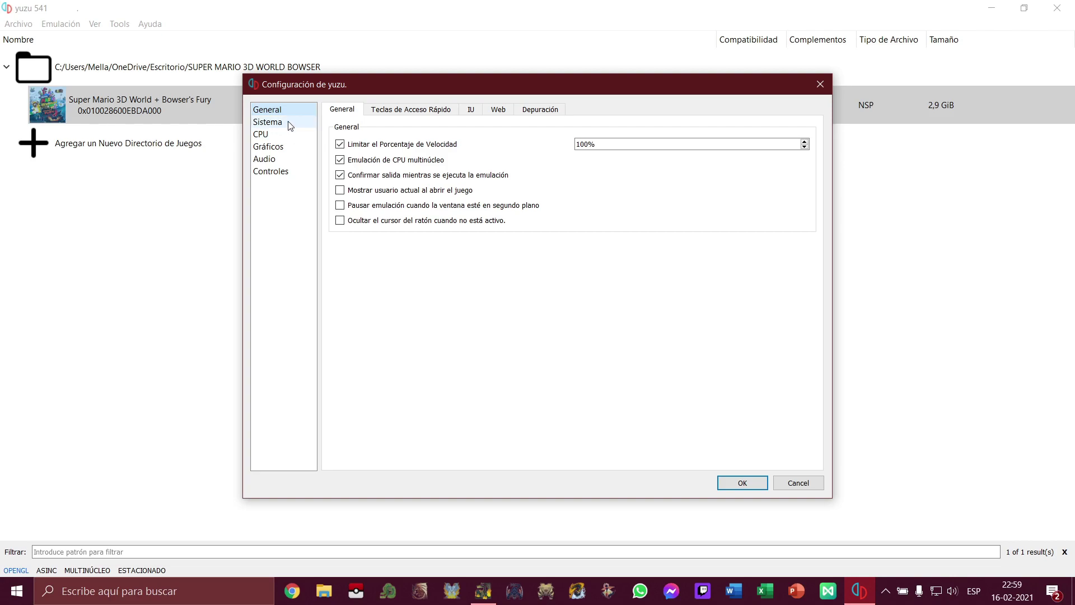
click(288, 126)
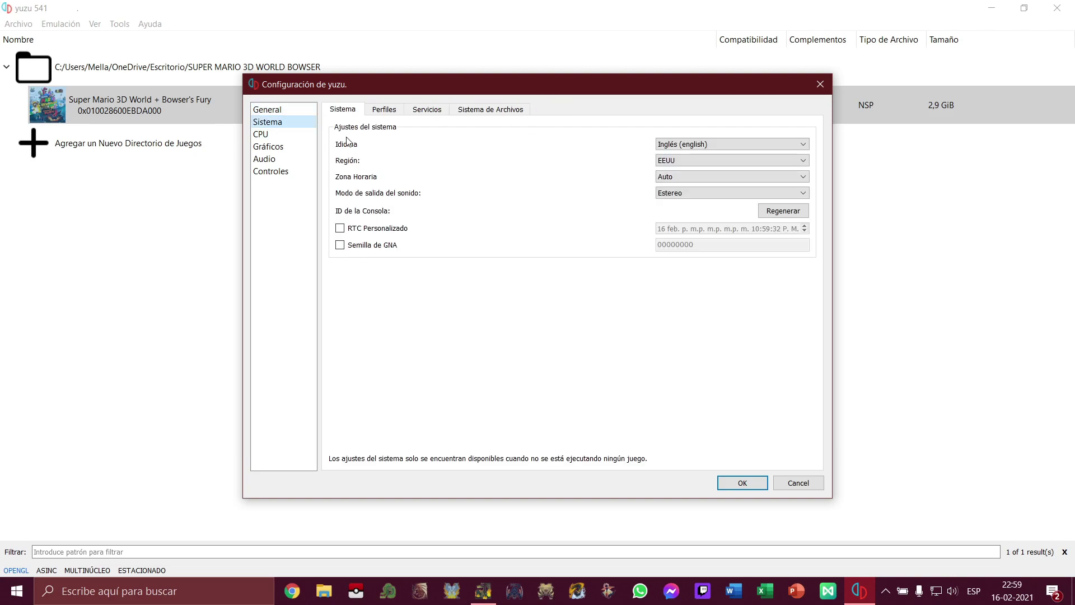
click(684, 144)
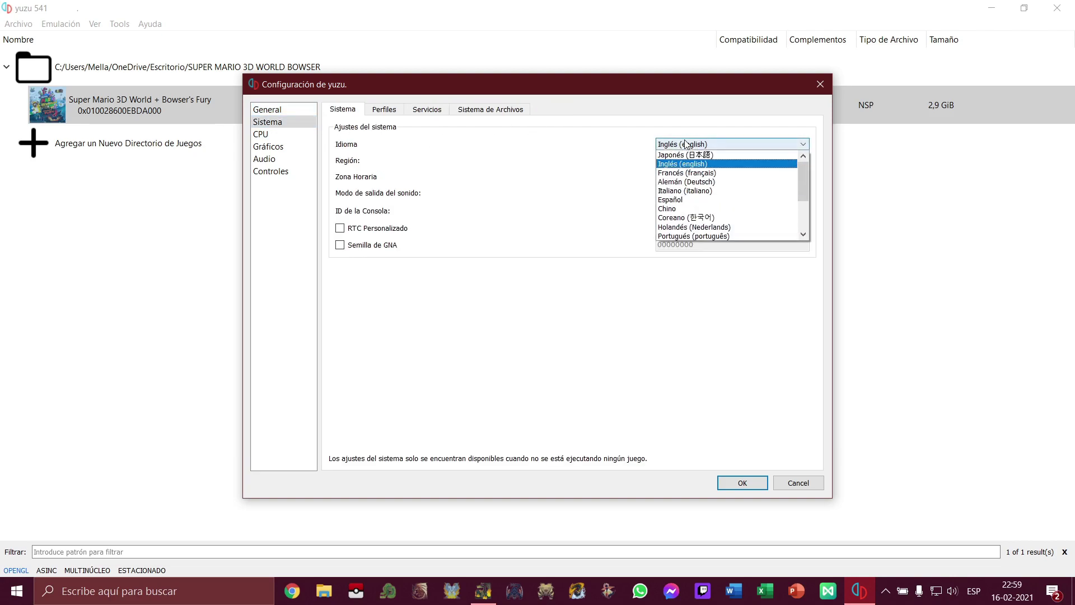
click(688, 199)
Set the CPU accuracy (Precisión) to Impreciso and review the CPU debugging optimizations
click(282, 135)
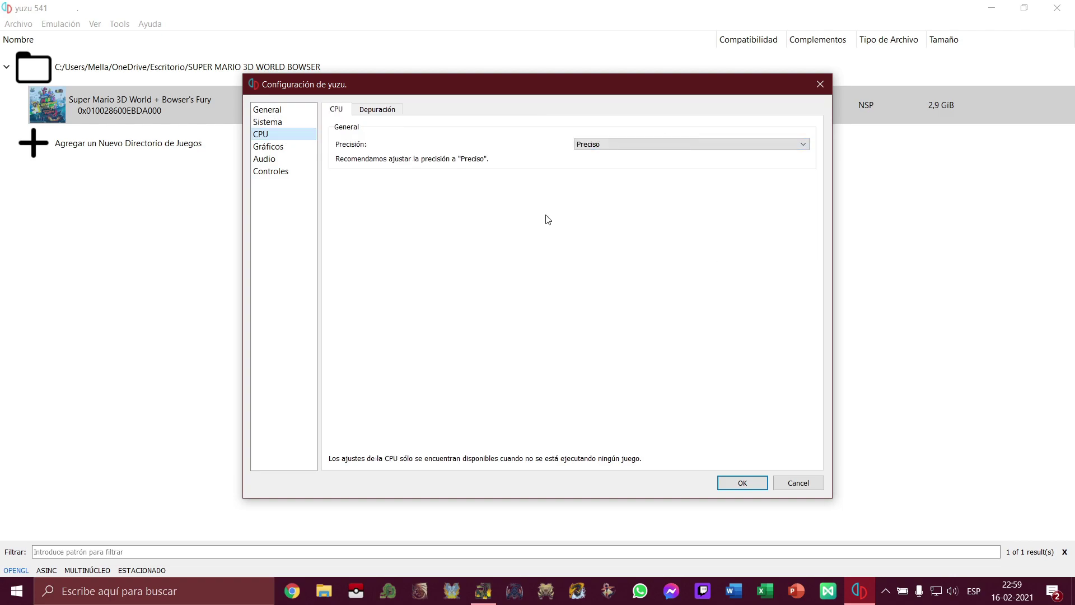
click(606, 146)
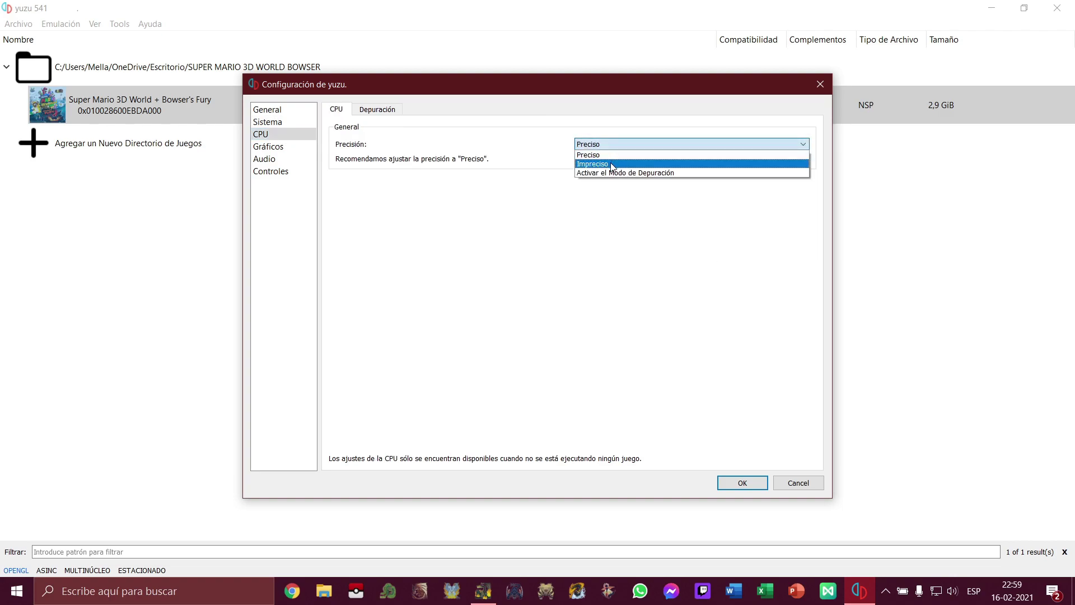
click(610, 164)
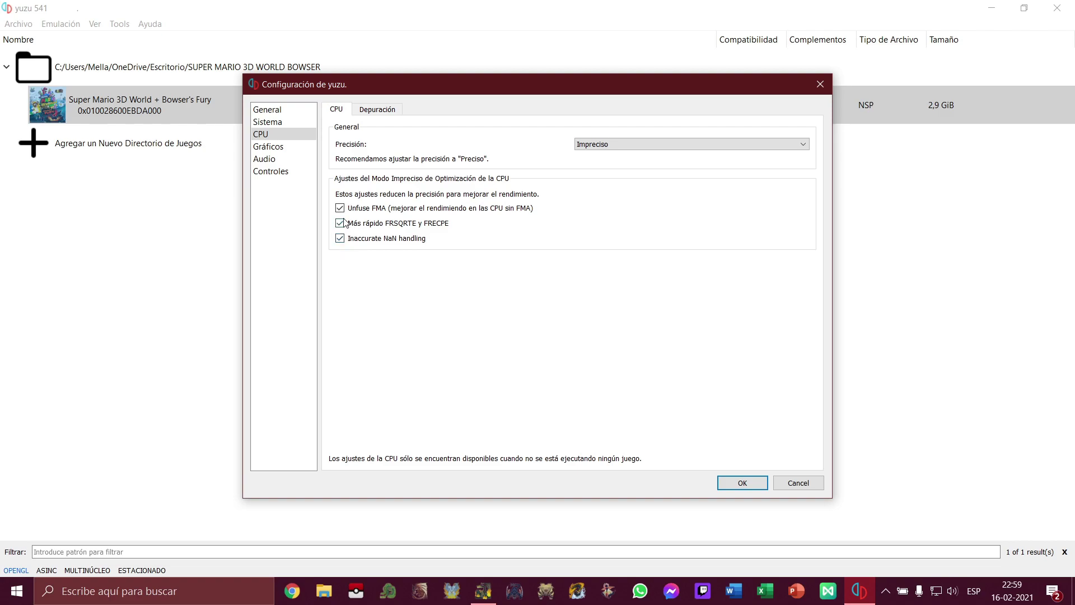
click(379, 111)
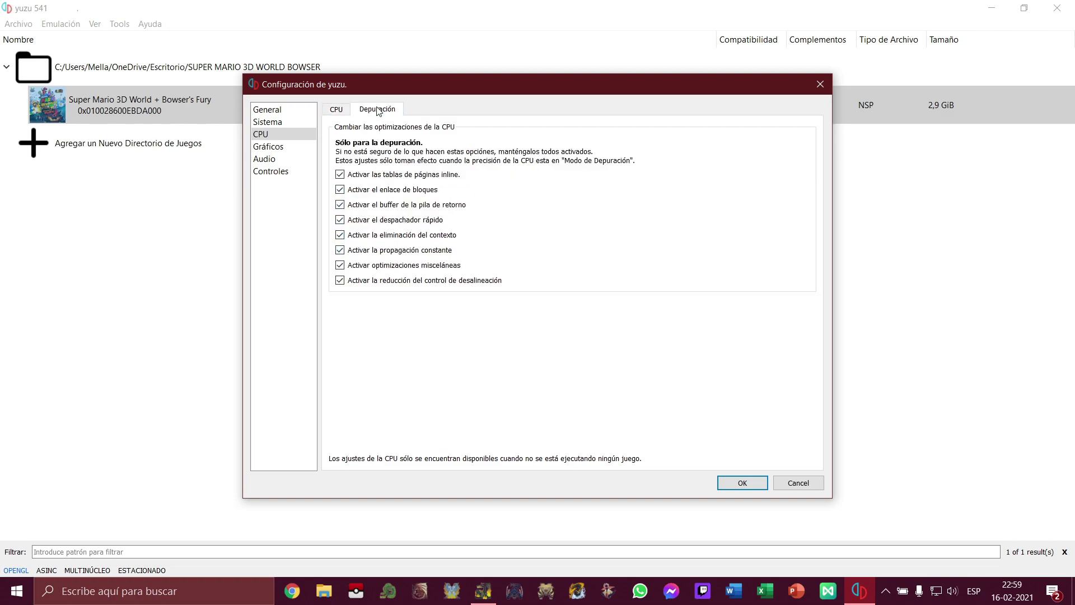
Select OpenGL as the API in the graphics settings
click(269, 146)
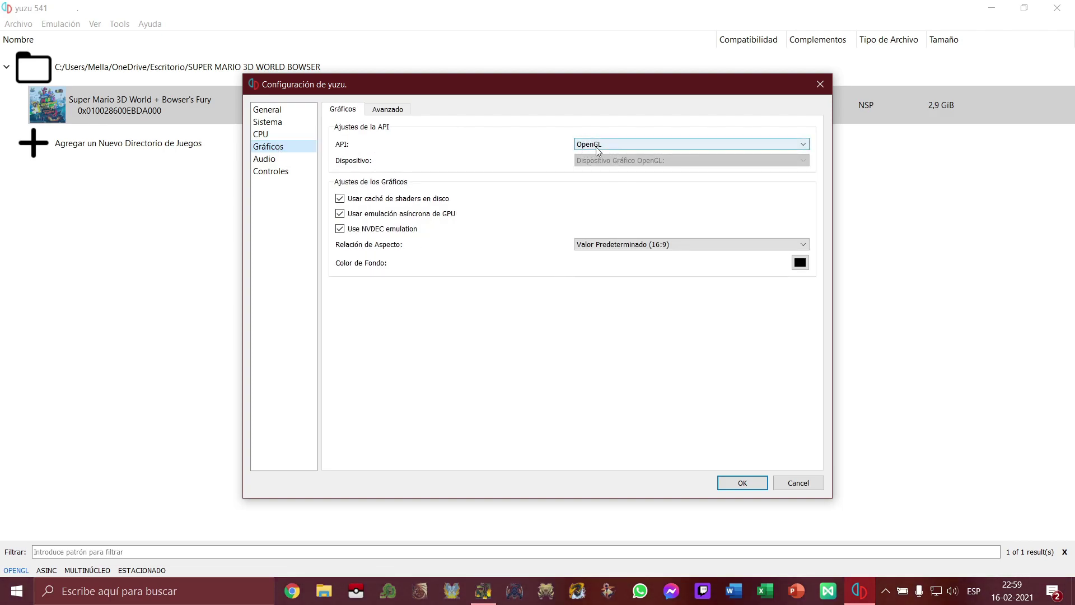
click(620, 144)
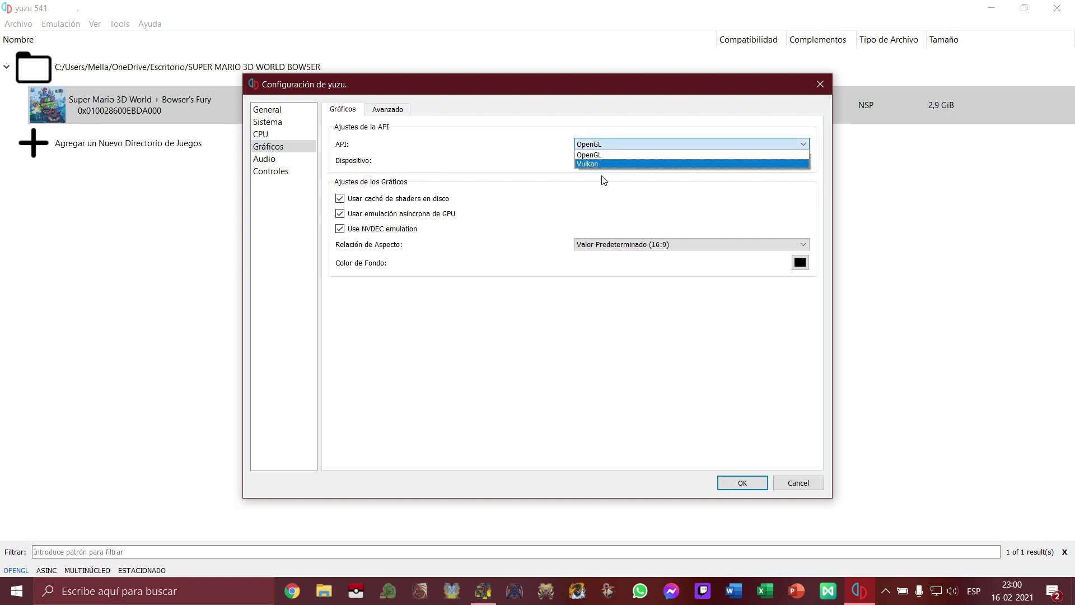
click(604, 192)
click(600, 145)
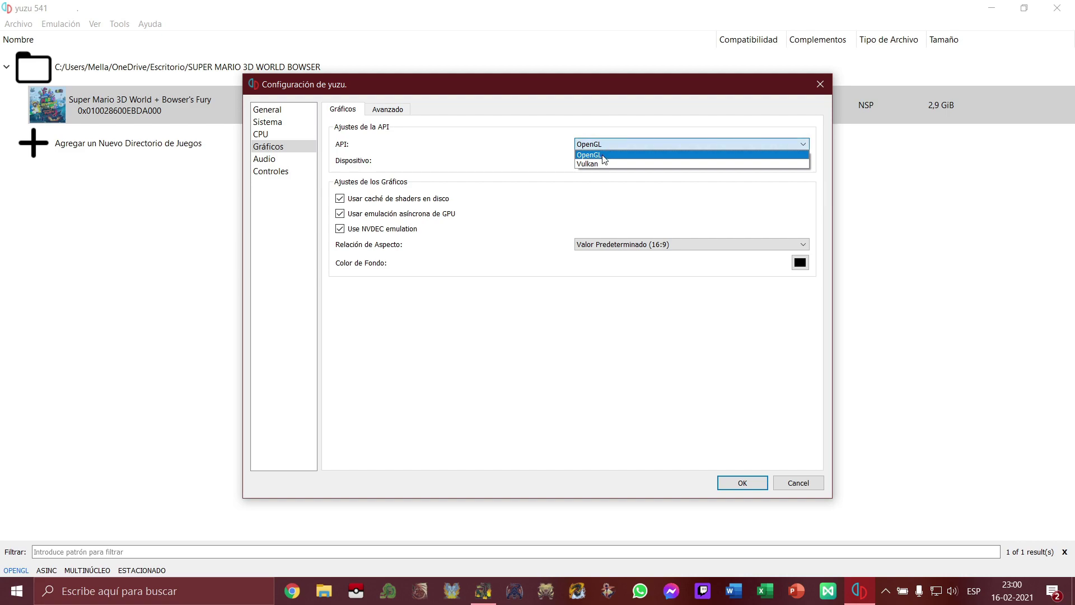
click(604, 157)
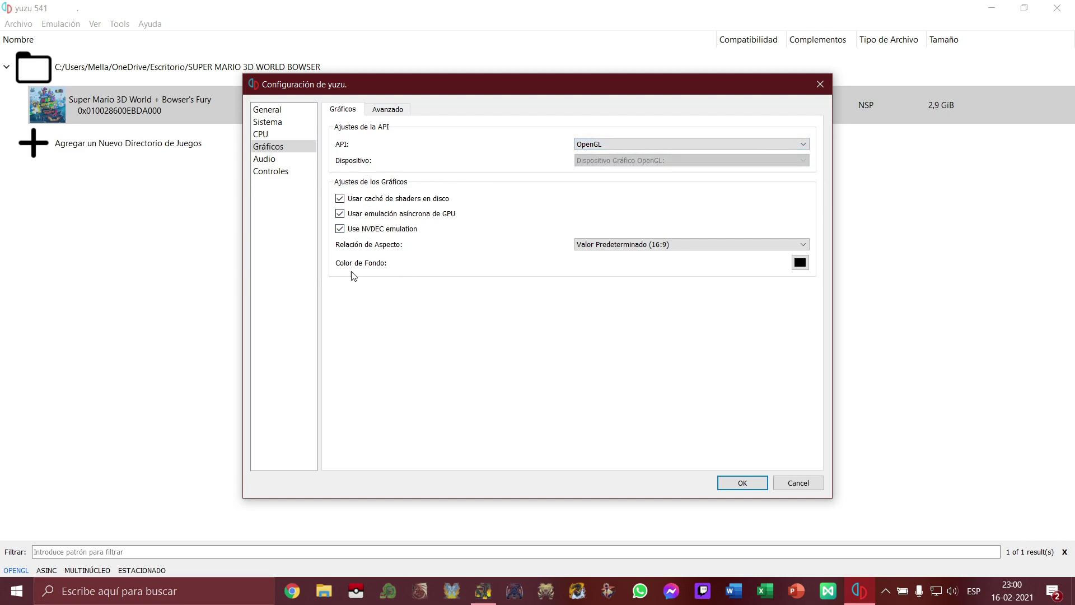
Disable VSync in the advanced graphics settings and leave the accuracy level (Nivel de Precisión) at High
click(381, 110)
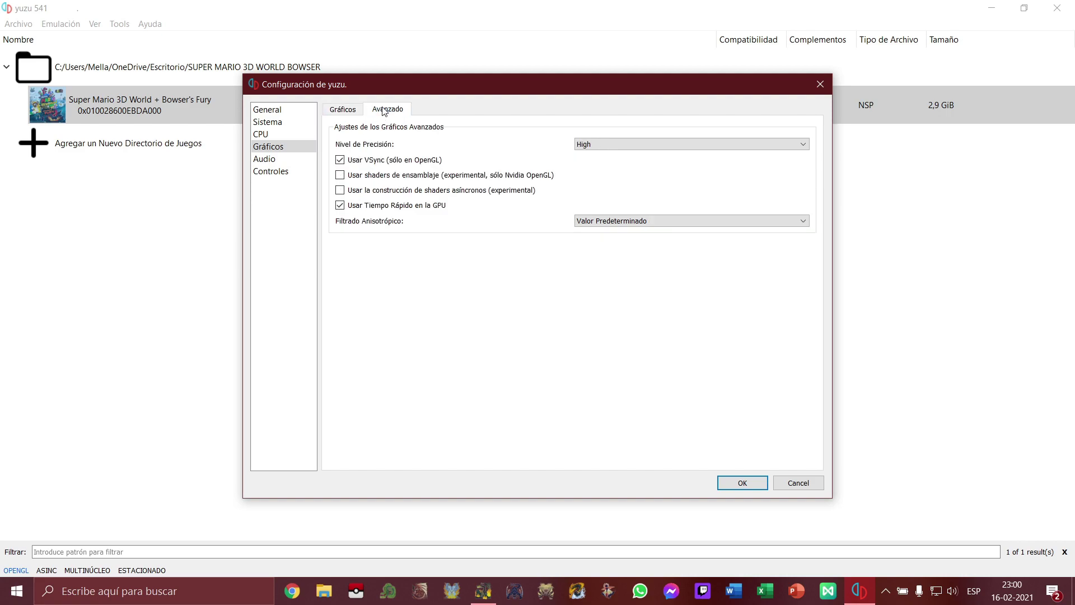
click(342, 162)
click(619, 147)
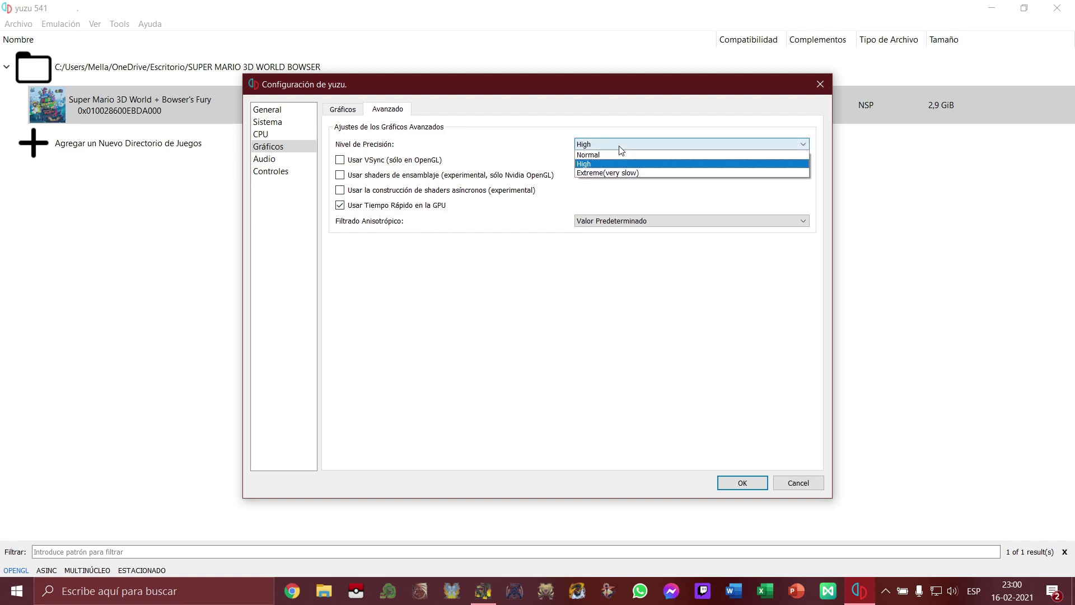
click(615, 146)
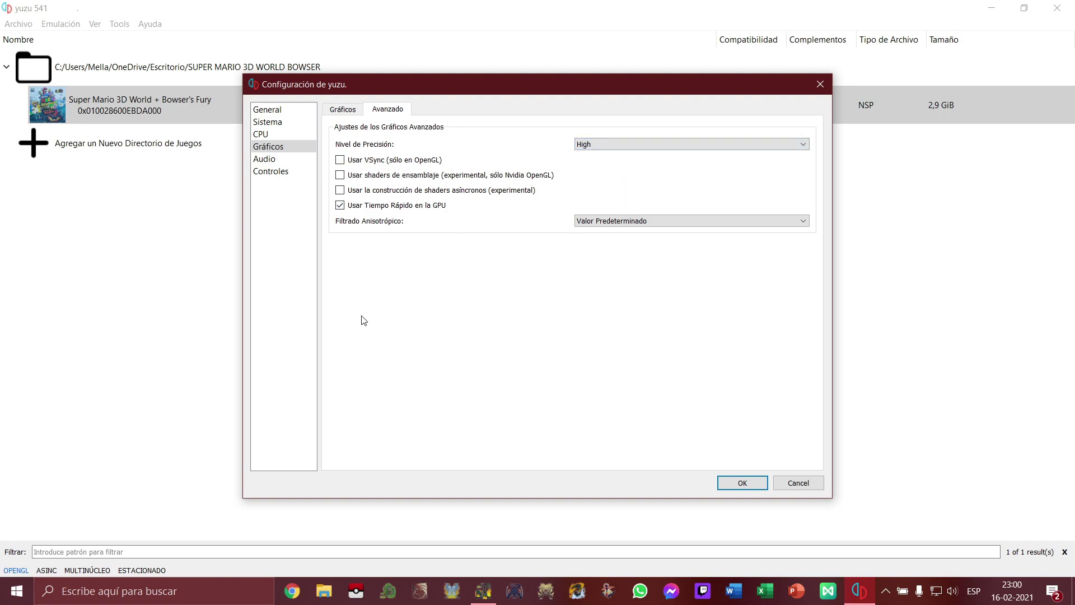
Review the audio settings and the input device options for Jugador 1, and save the configuration
click(277, 162)
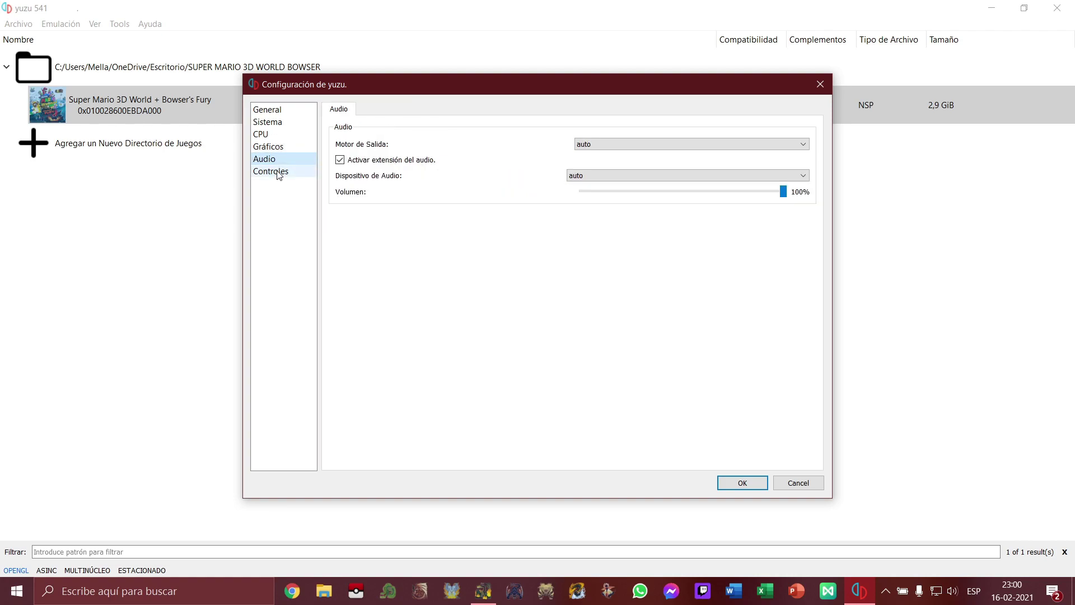
click(280, 172)
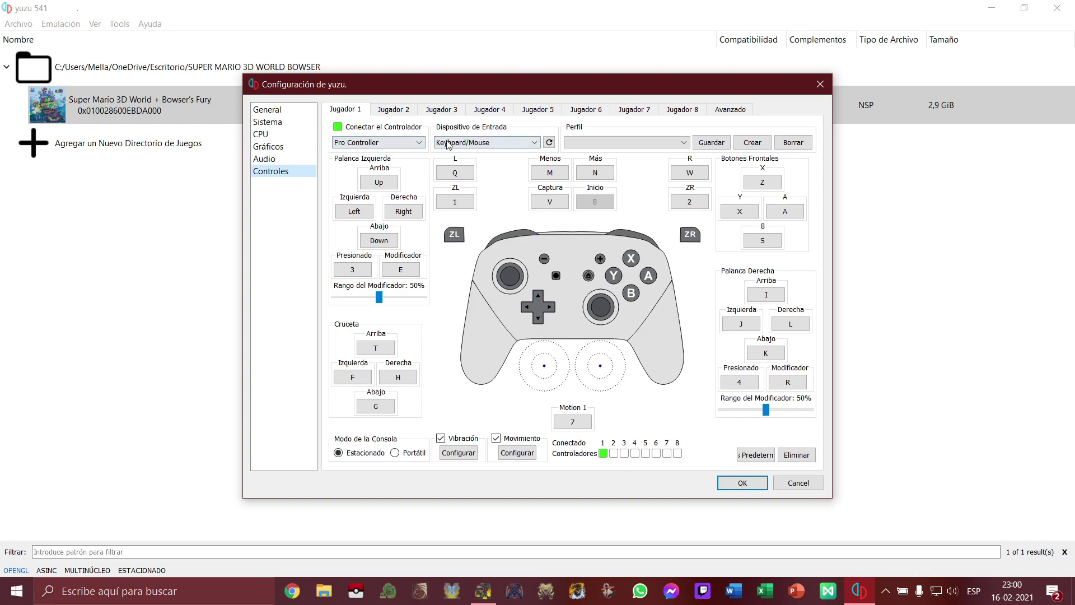
click(469, 144)
click(469, 144)
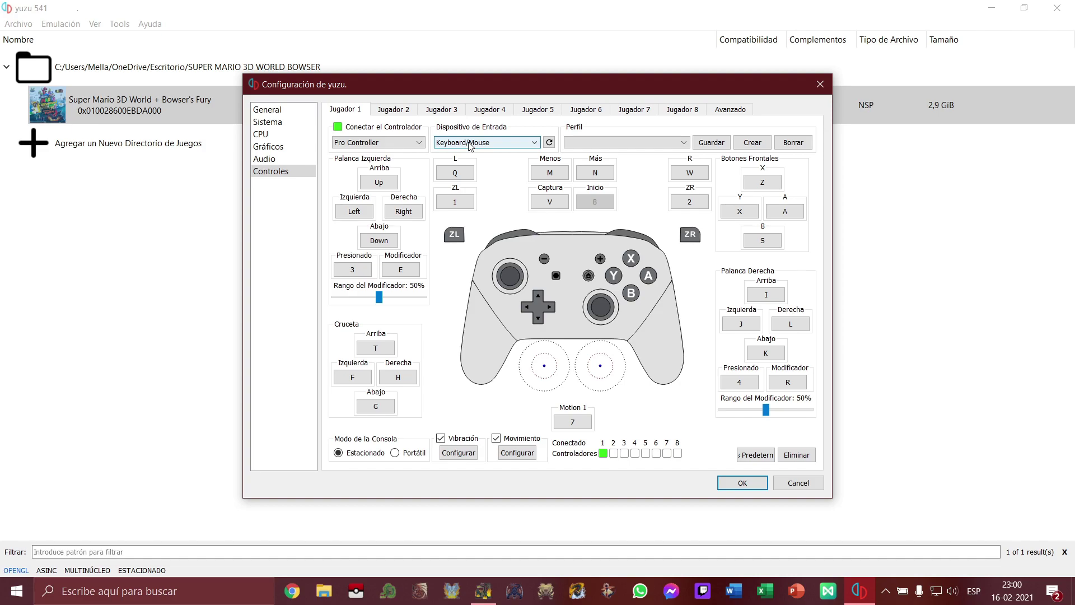
click(469, 143)
click(469, 143)
click(469, 144)
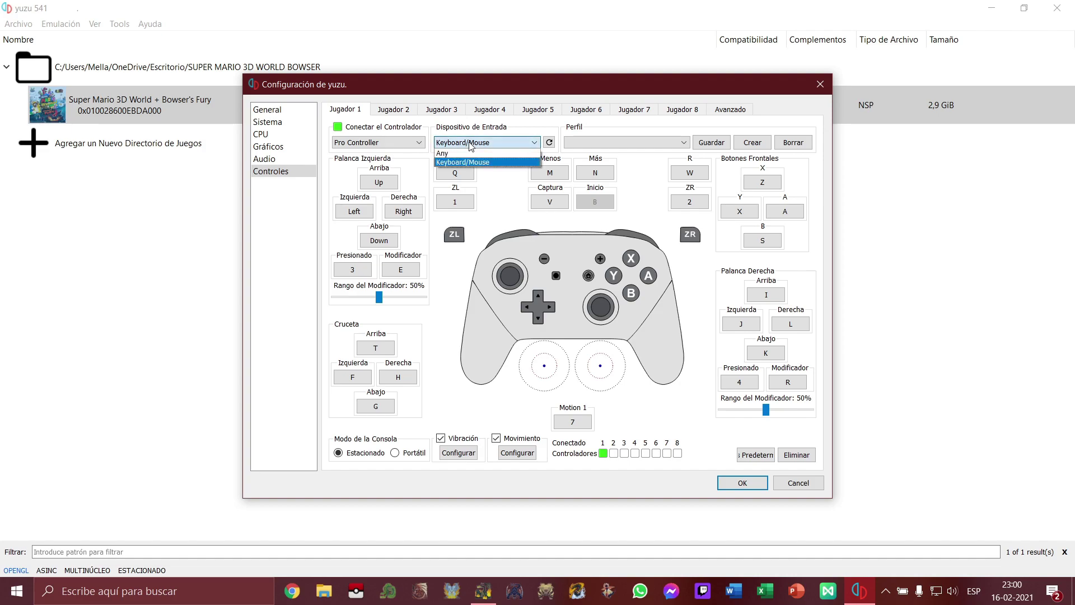
click(733, 480)
click(733, 482)
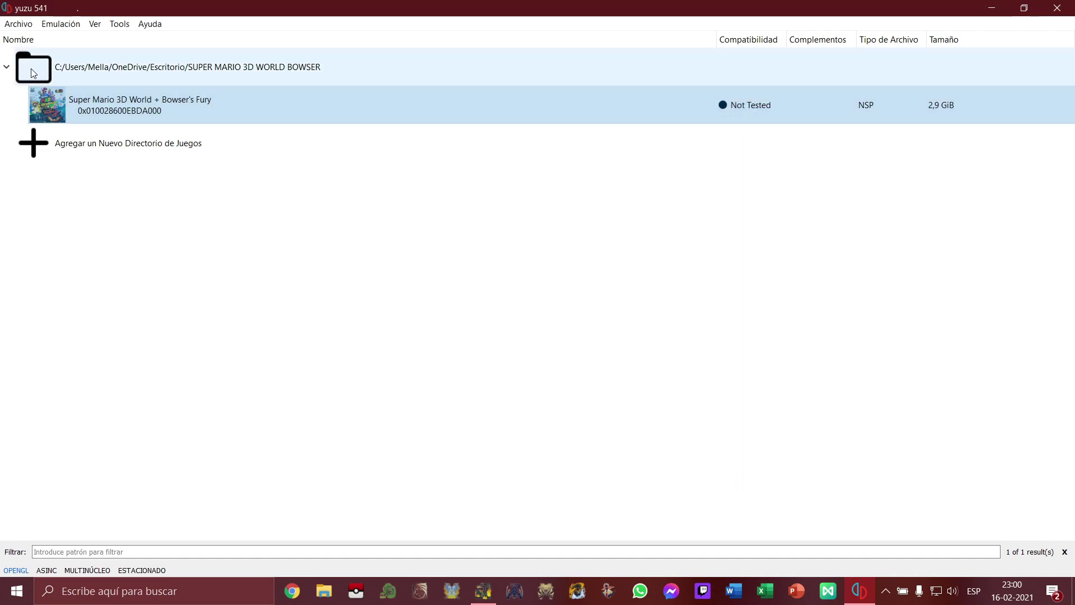
Set the input device (Dispositivo de Entrada) for Jugador 1 to Ipega PG-9023 0 and save the configuration
click(66, 27)
click(82, 98)
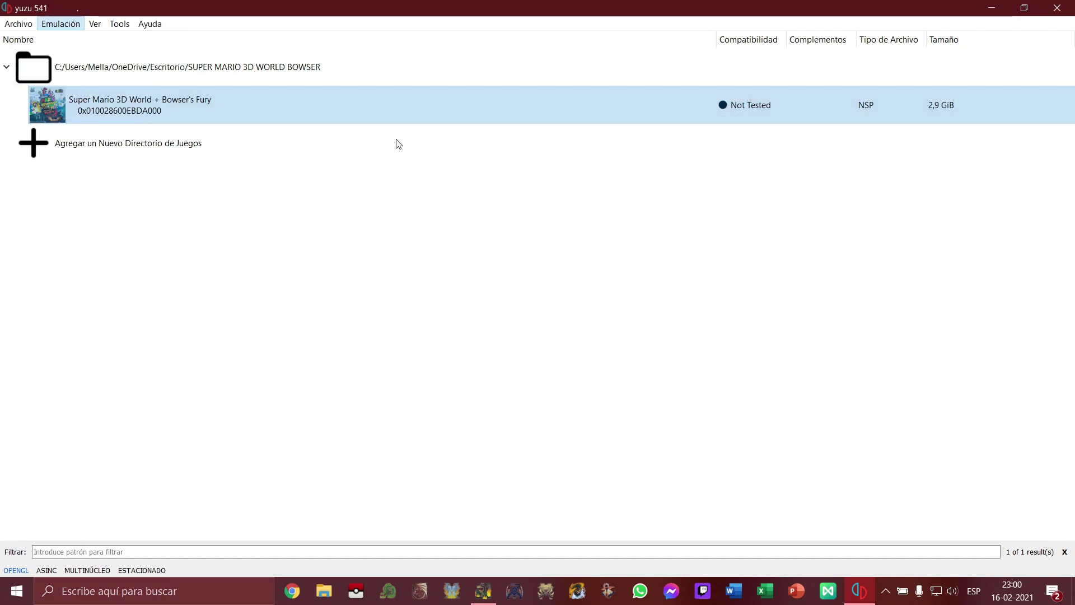
click(271, 171)
click(468, 144)
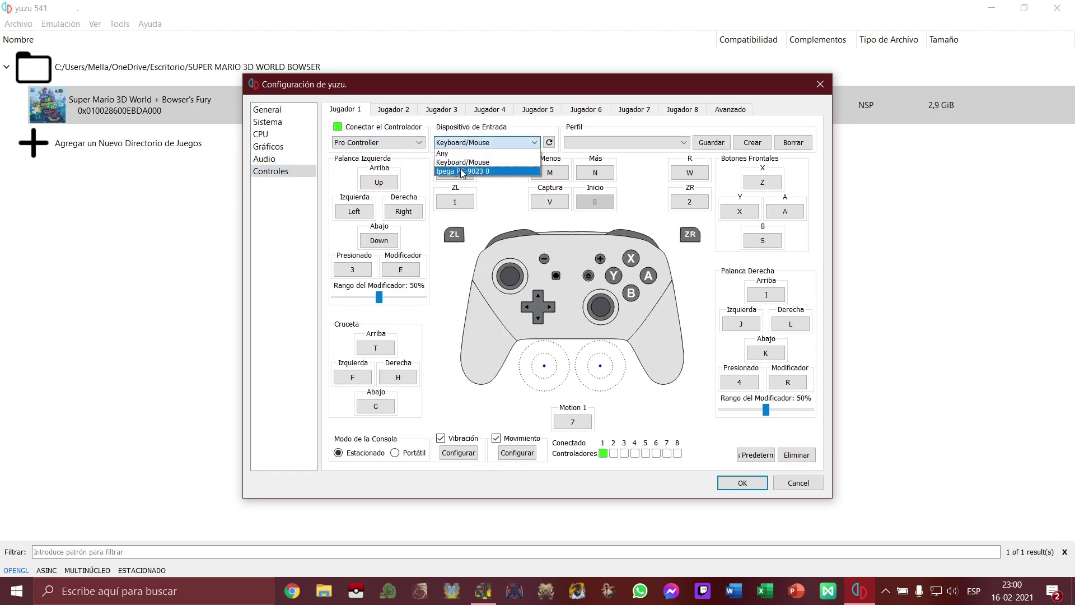
click(462, 171)
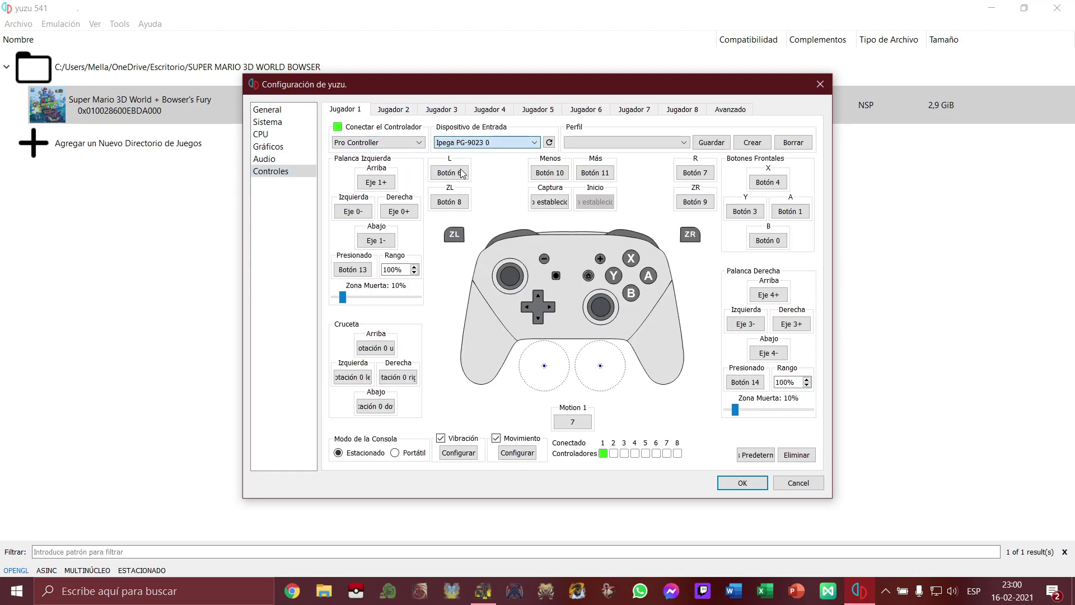
click(743, 484)
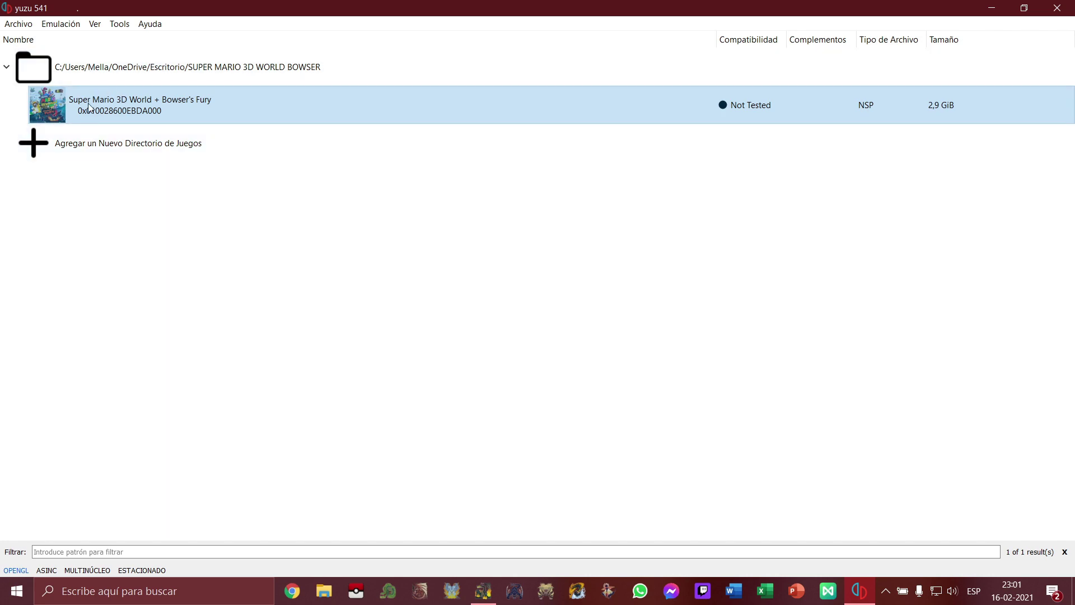
Launch Super Mario 3D World + Bowser's Fury and switch the game selection to Bowser's Fury
double_click(237, 105)
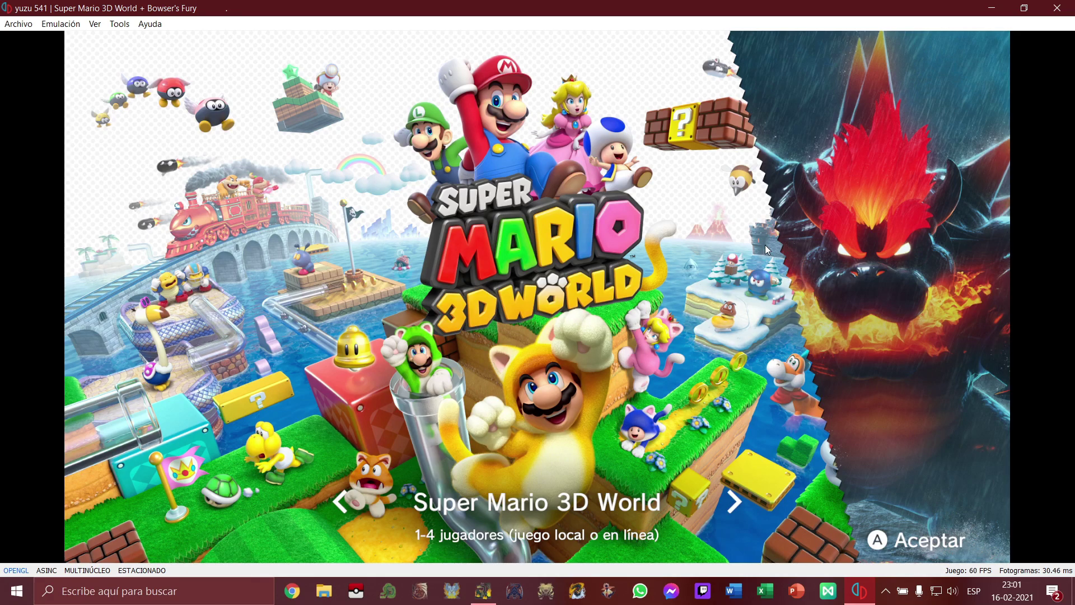
key(Right)
key(Left)
key(Right)
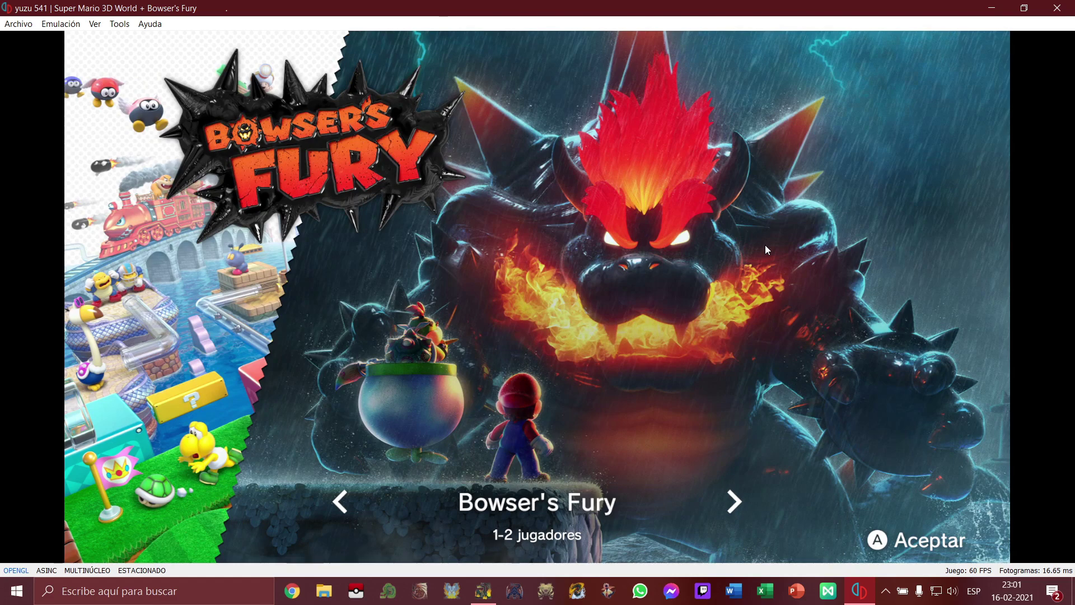
Stop the emulation and open the transferable shader cache folder of Super Mario 3D World + Bowser's Fury
click(60, 23)
click(89, 67)
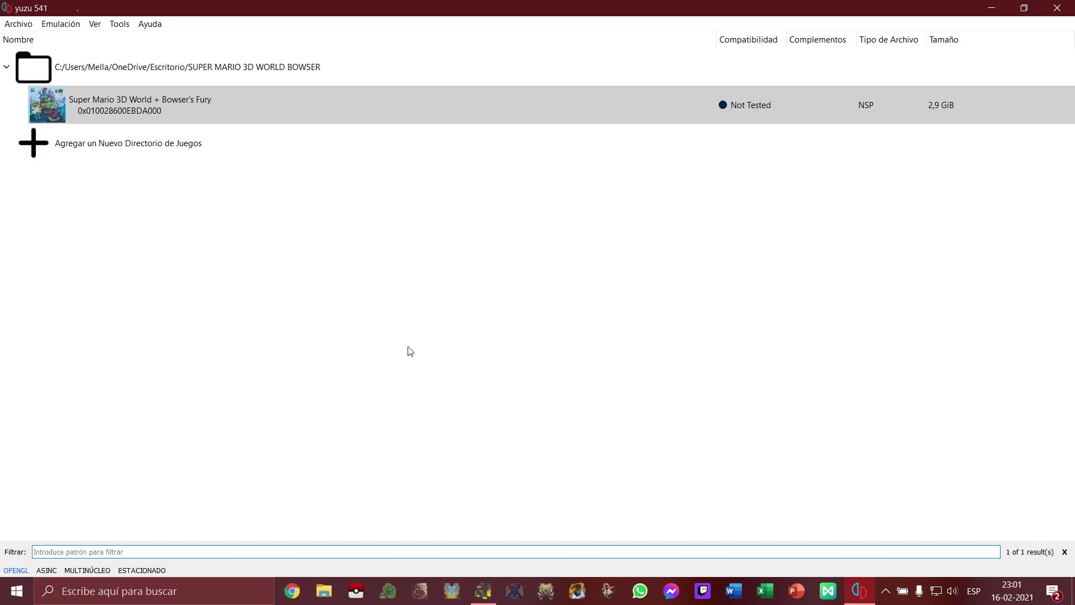
click(216, 117)
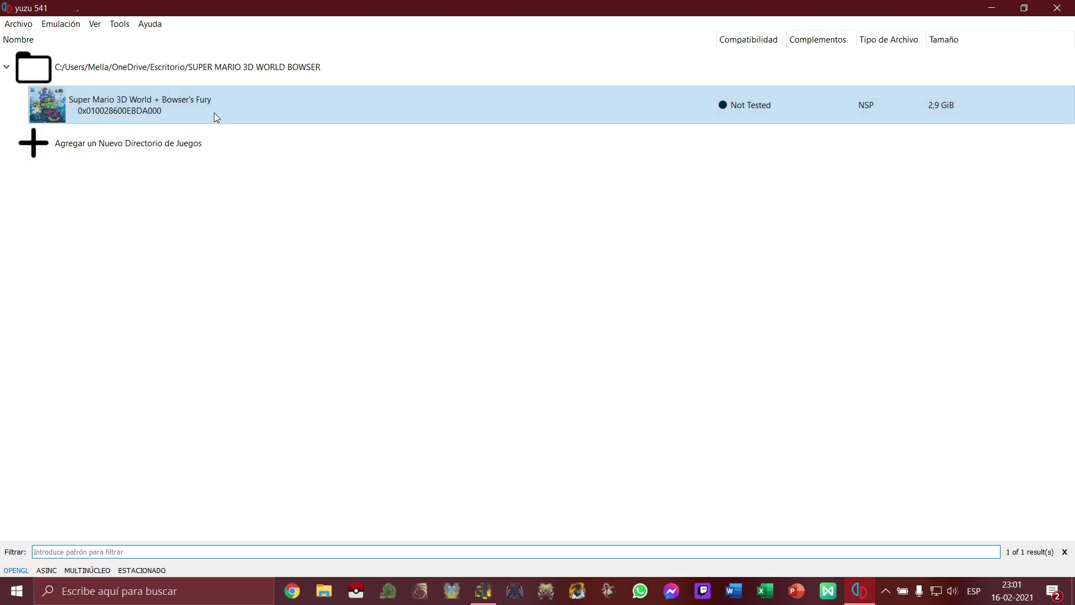
right_click(215, 116)
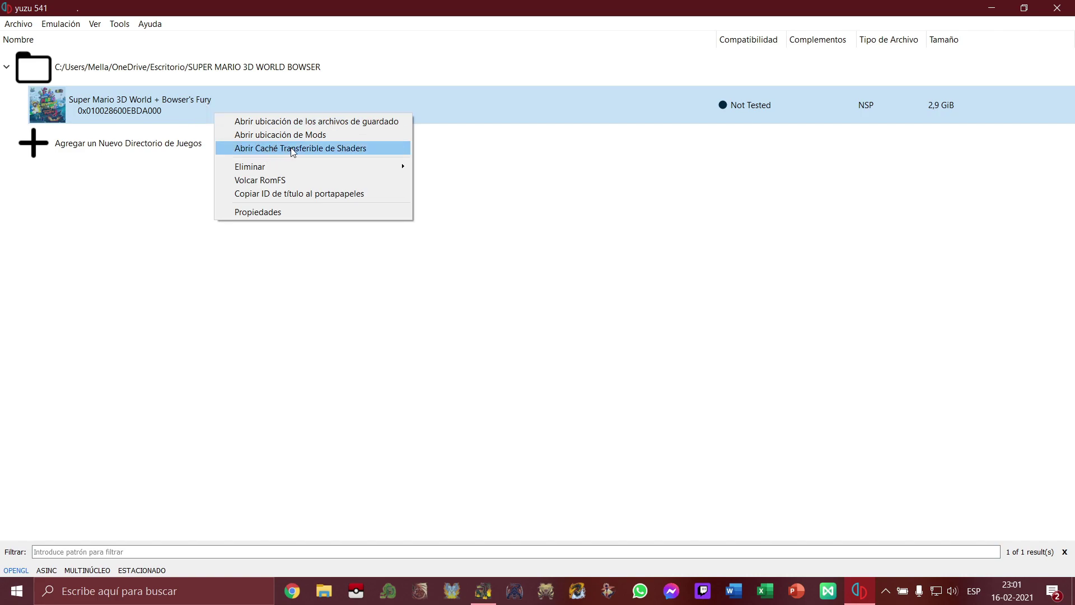
click(328, 149)
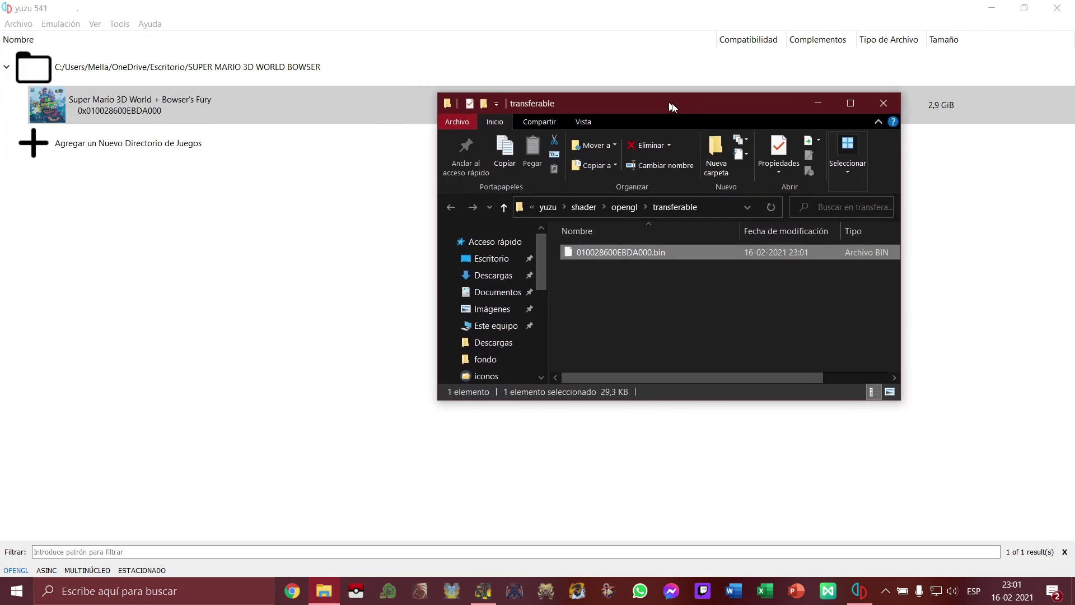
drag(672, 103, 623, 112)
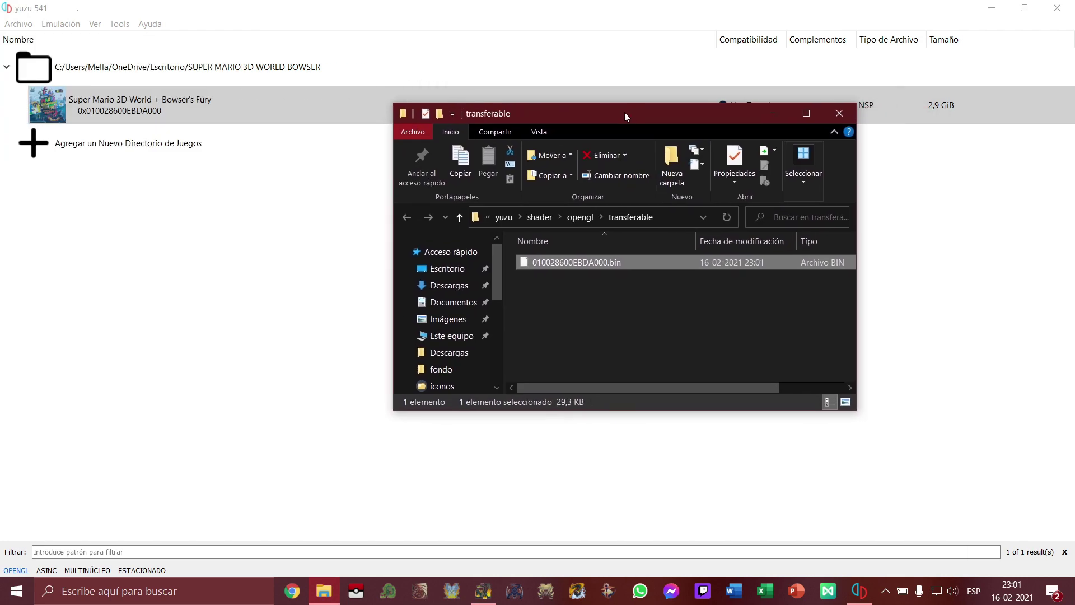
Copy 010028600EBDA000.bin from the desktop into the transferable shader cache folder, replacing the existing file, and close the folder
click(992, 8)
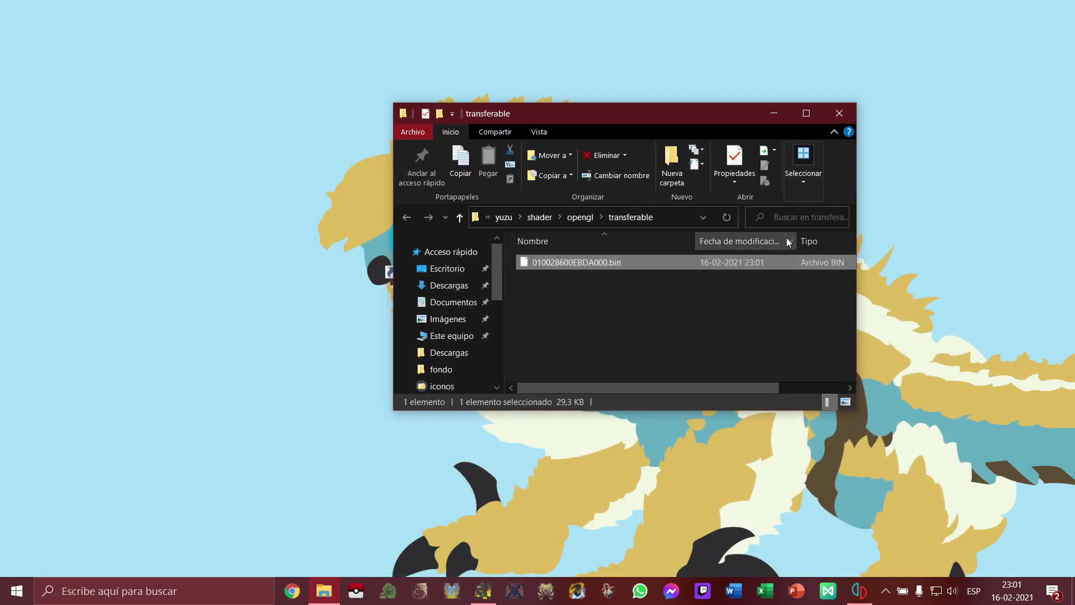
drag(658, 112, 326, 103)
mouse_move(570, 246)
mouse_down()
mouse_move(596, 250)
mouse_move(568, 240)
mouse_move(558, 250)
mouse_move(621, 218)
mouse_move(570, 252)
mouse_up()
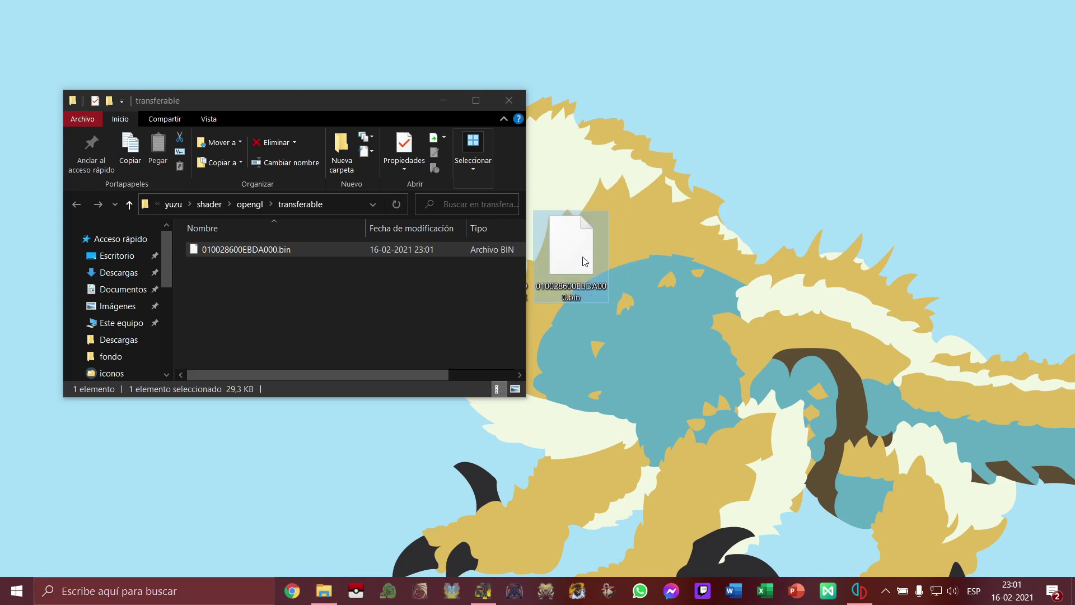
right_click(570, 256)
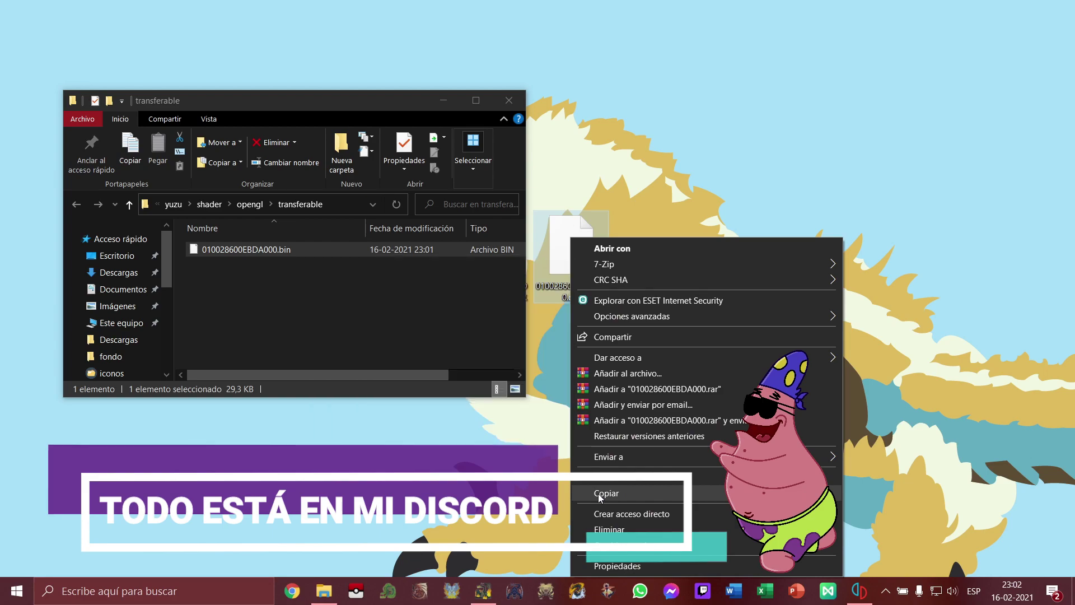
click(247, 324)
right_click(246, 291)
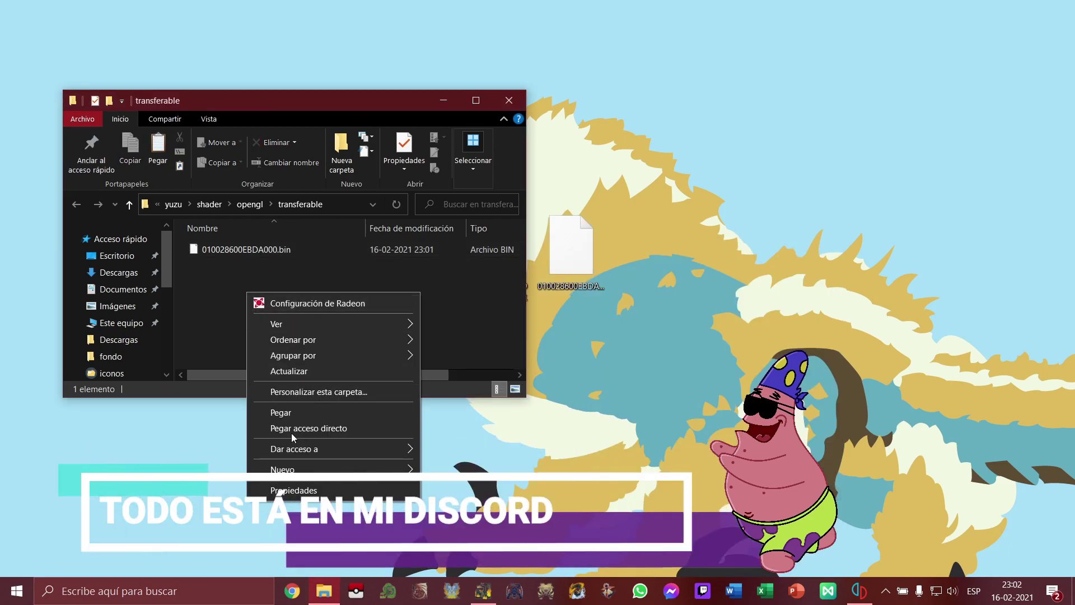
click(294, 413)
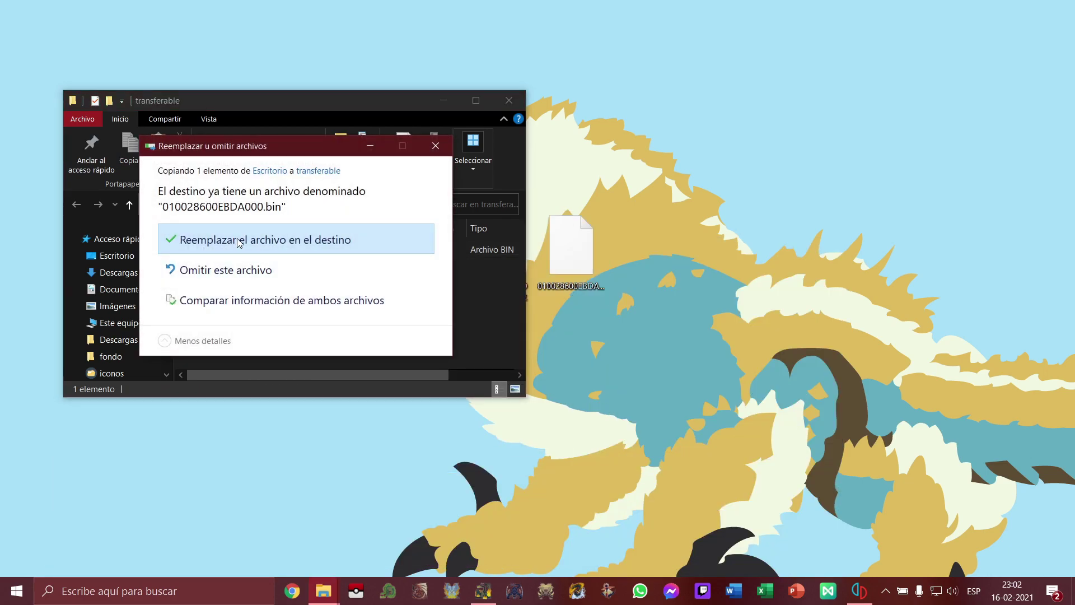
click(240, 241)
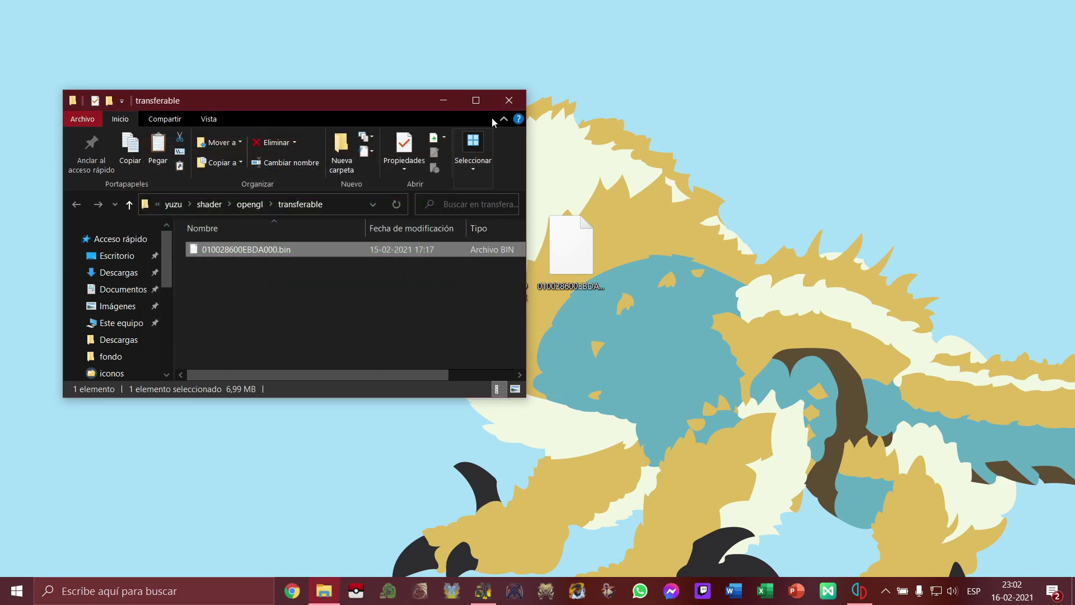
click(509, 100)
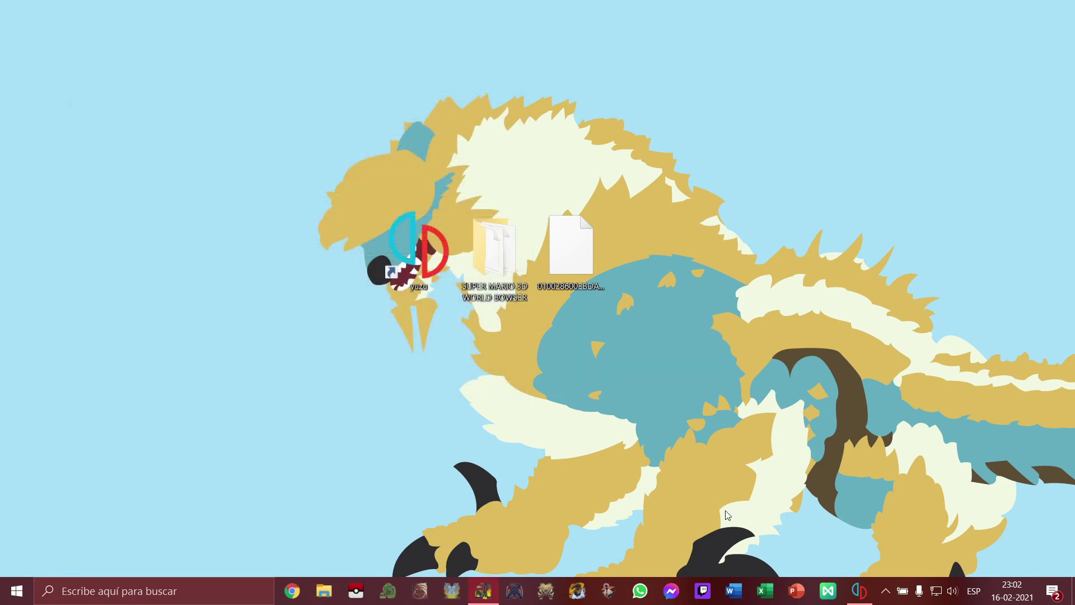
Switch back to yuzu and launch Super Mario 3D World + Bowser's Fury again
click(854, 601)
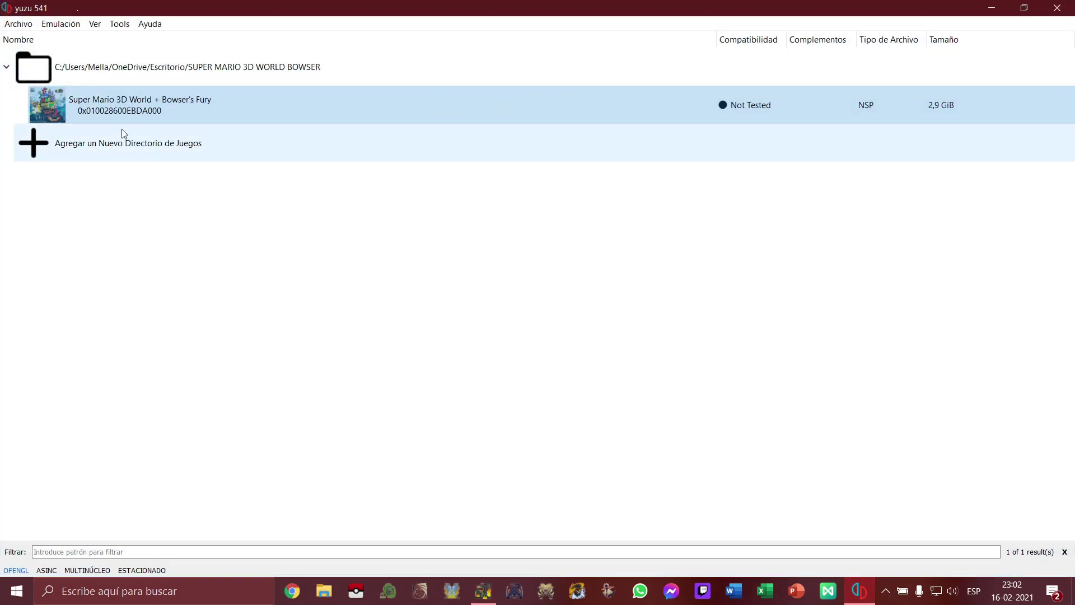
right_click(229, 112)
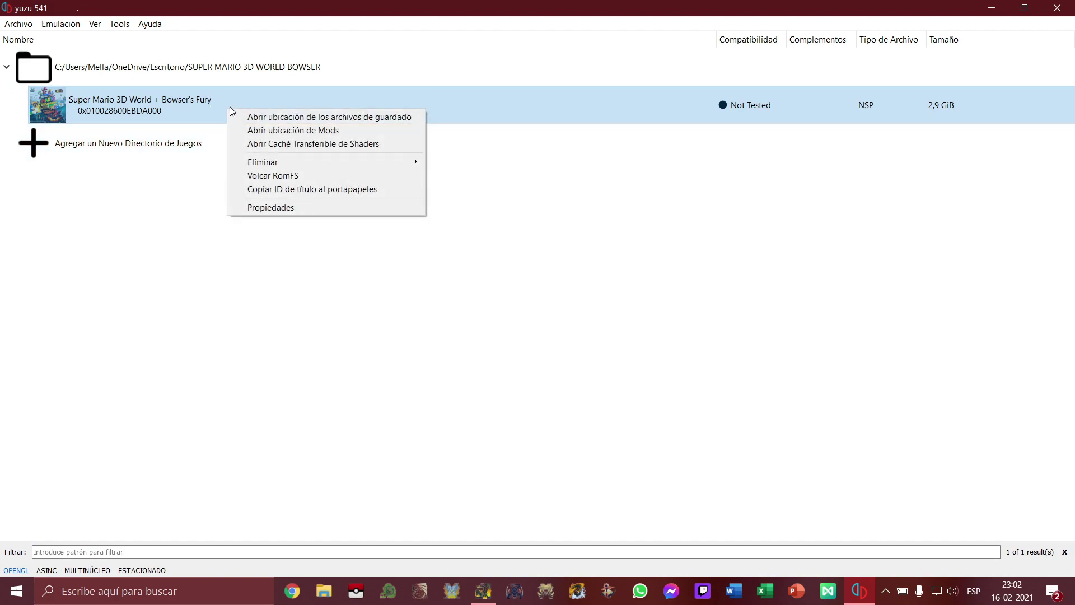
click(190, 111)
double_click(191, 110)
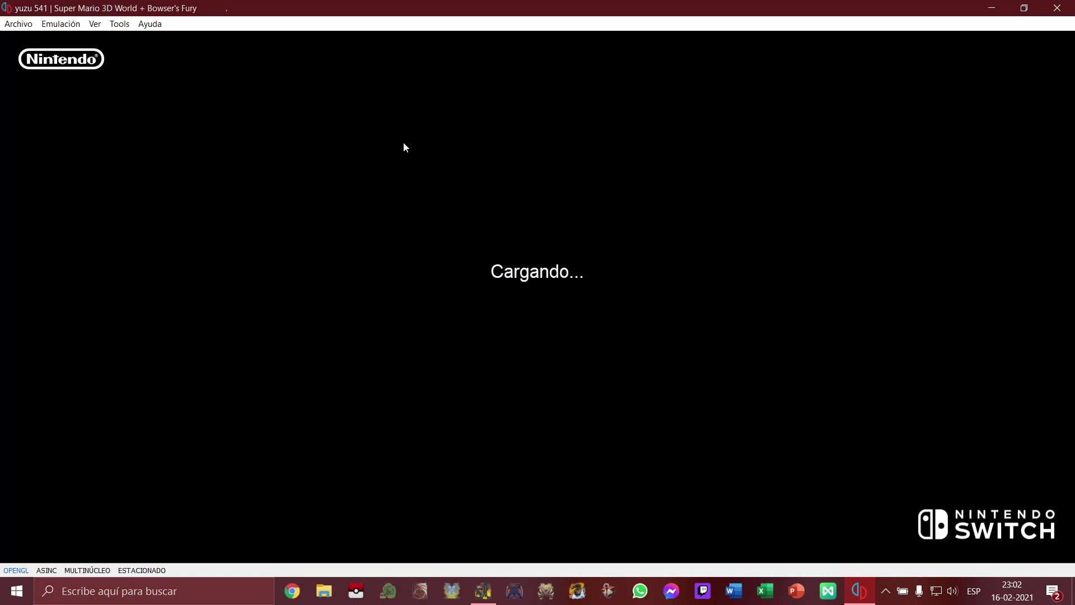